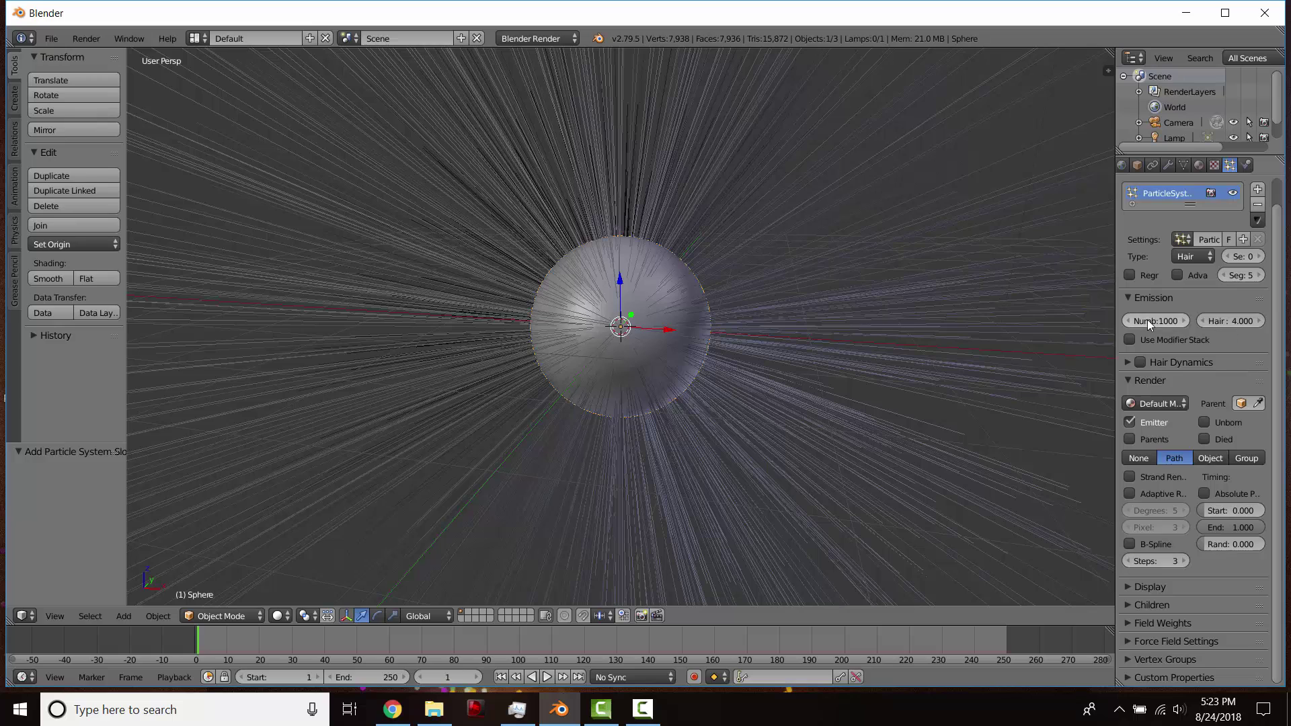
Step: Emit 5 hair strands and set the render path steps to 10
type("5")
key("Return")
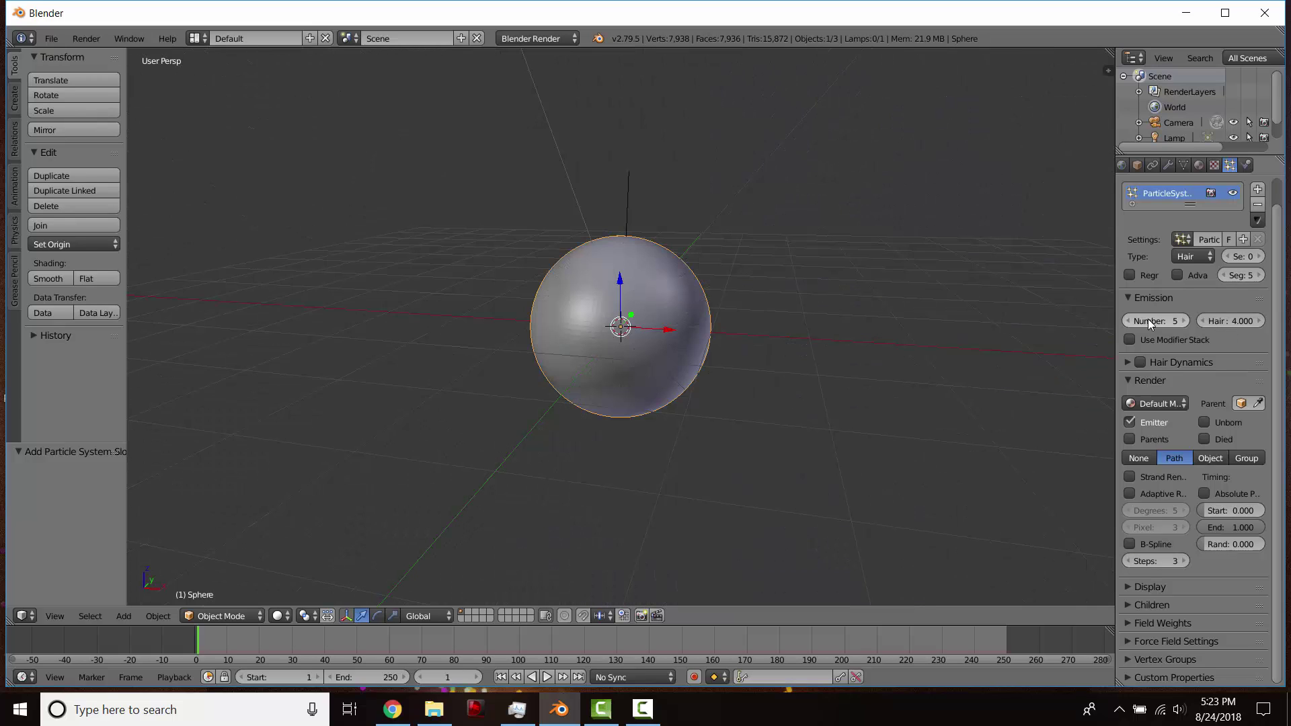
type("10")
key("Return")
Step: Expand the hair Display settings and set the viewport display steps to 10
left_click(1156, 585)
scroll(1160, 591, "down", 3)
left_click(1247, 586)
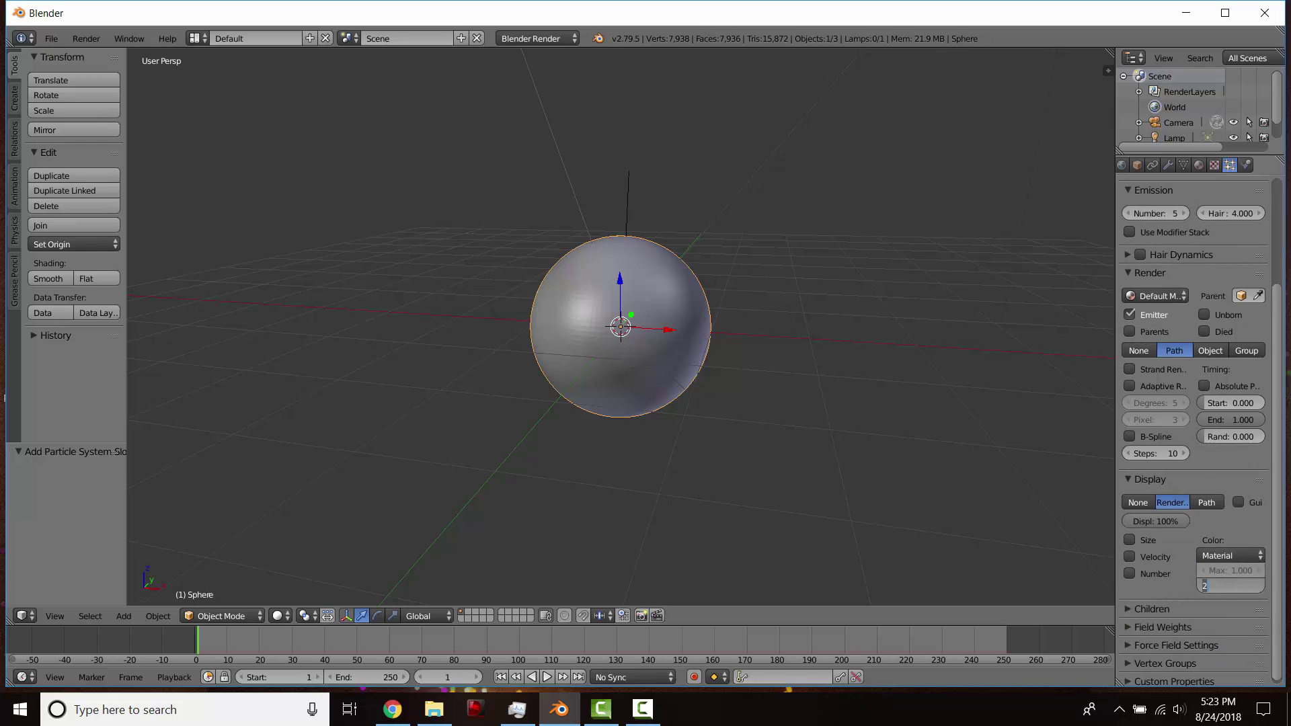
type("10")
key("Return")
scroll(1244, 583, "up", 2)
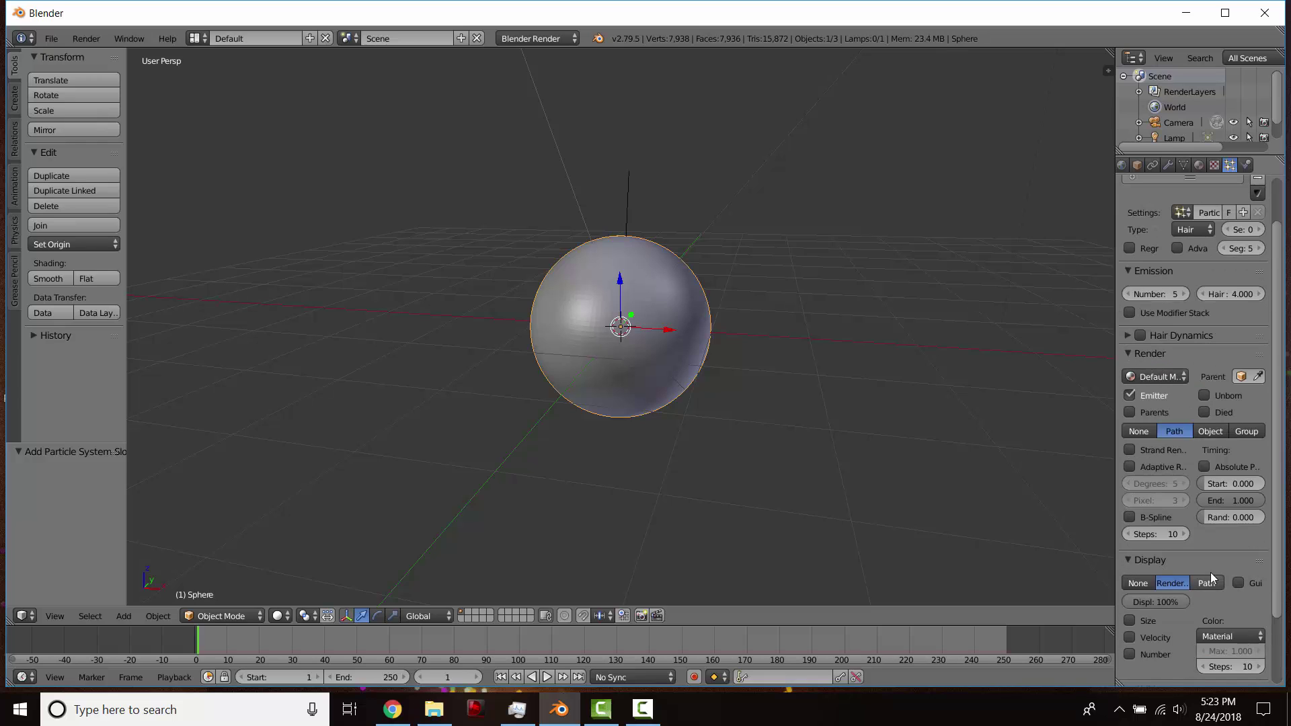
scroll(1198, 503, "up", 1)
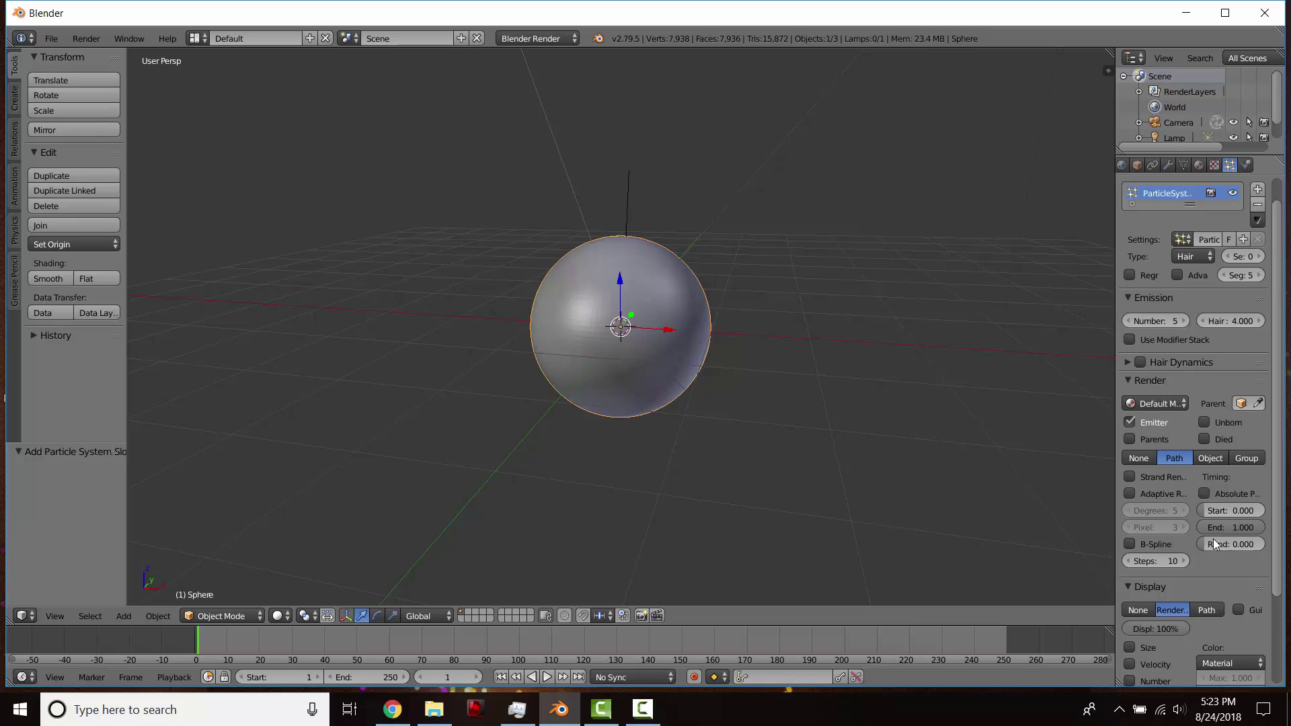
scroll(1197, 571, "down", 4)
Step: Give each hair Simple children, with 100 children displayed per hair
left_click(1123, 603)
scroll(1166, 605, "down", 1)
left_click(1180, 603)
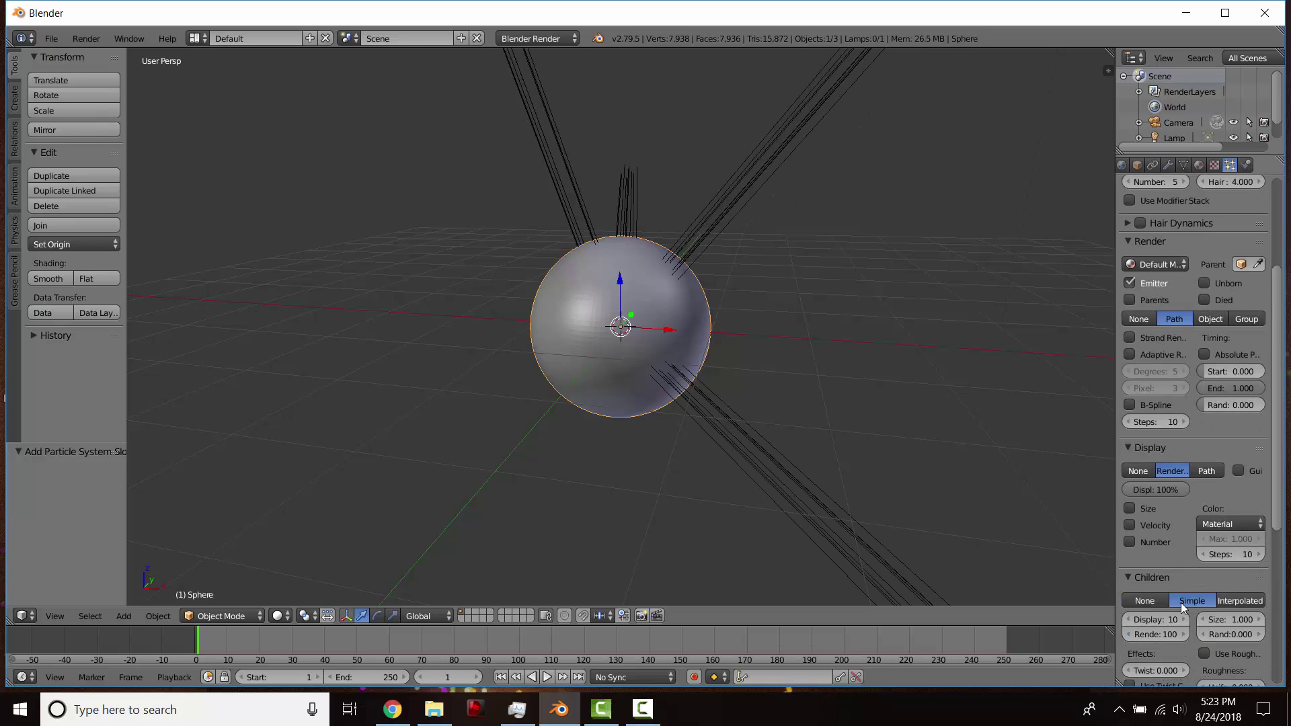
scroll(1181, 601, "down", 5)
left_click(1155, 484)
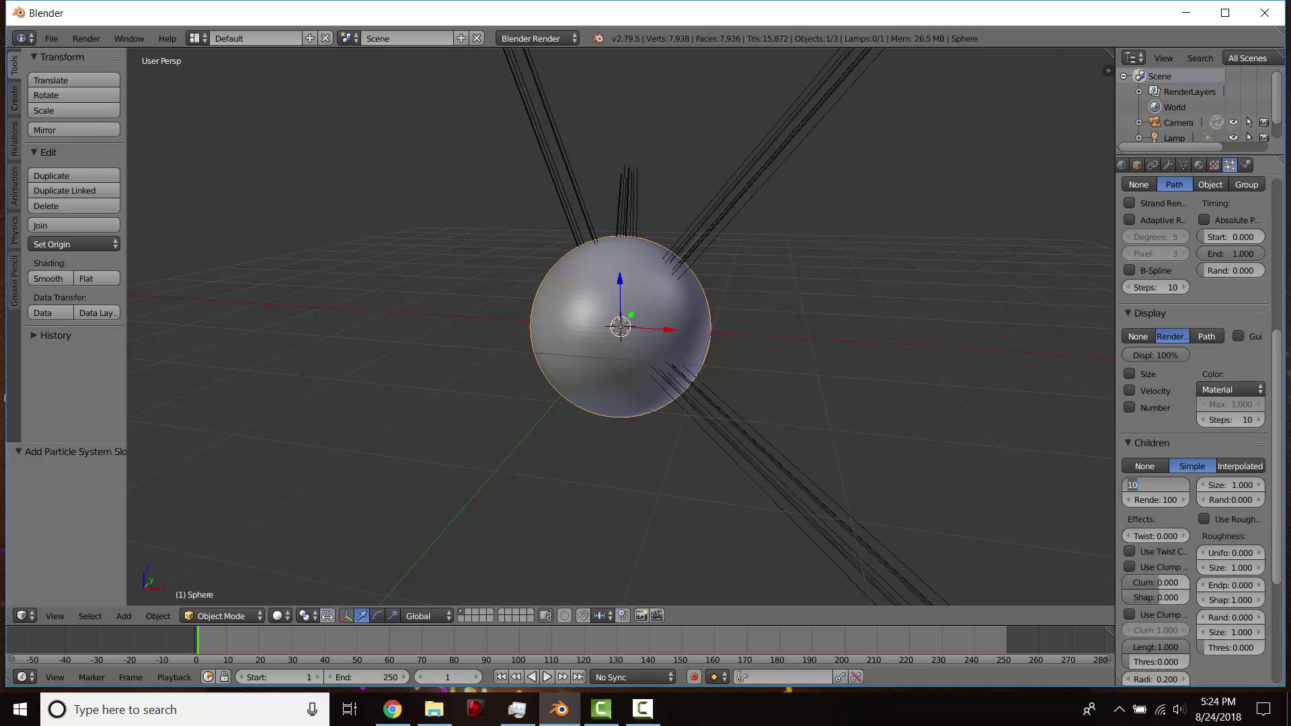
type("100")
key("Return")
scroll(1148, 546, "down", 2)
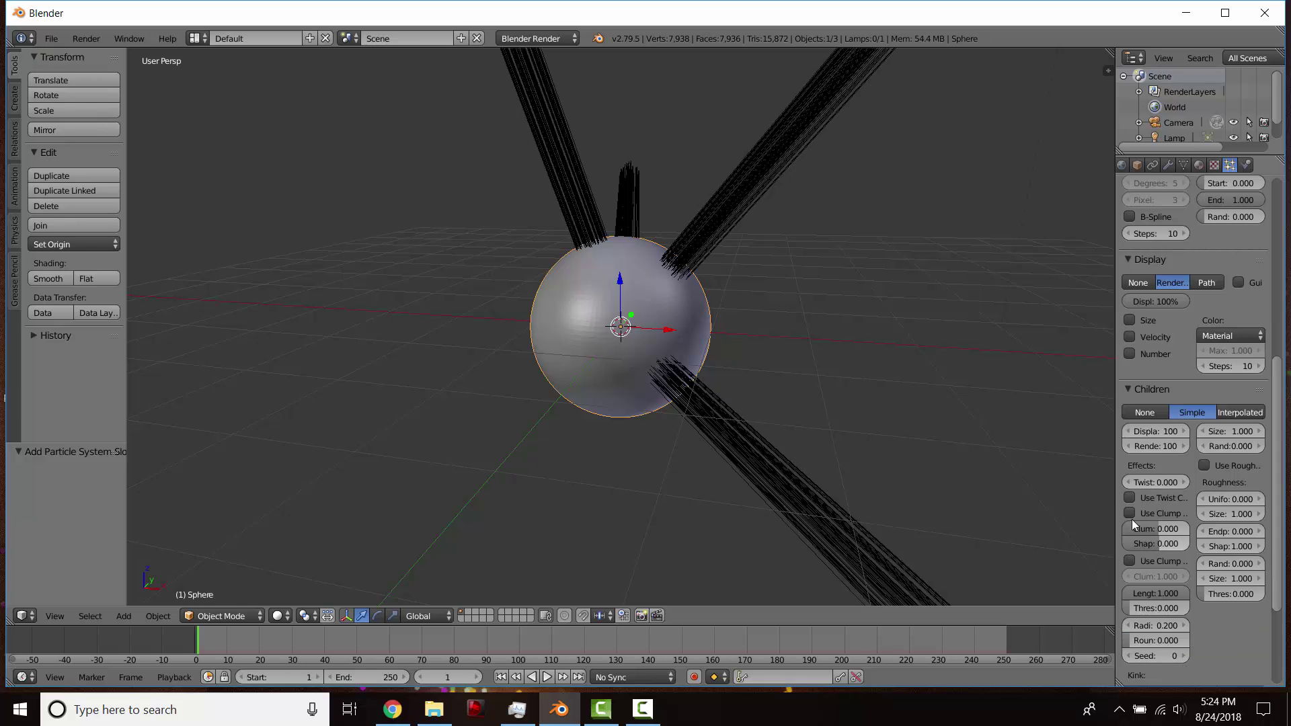
scroll(1186, 301, "up", 12)
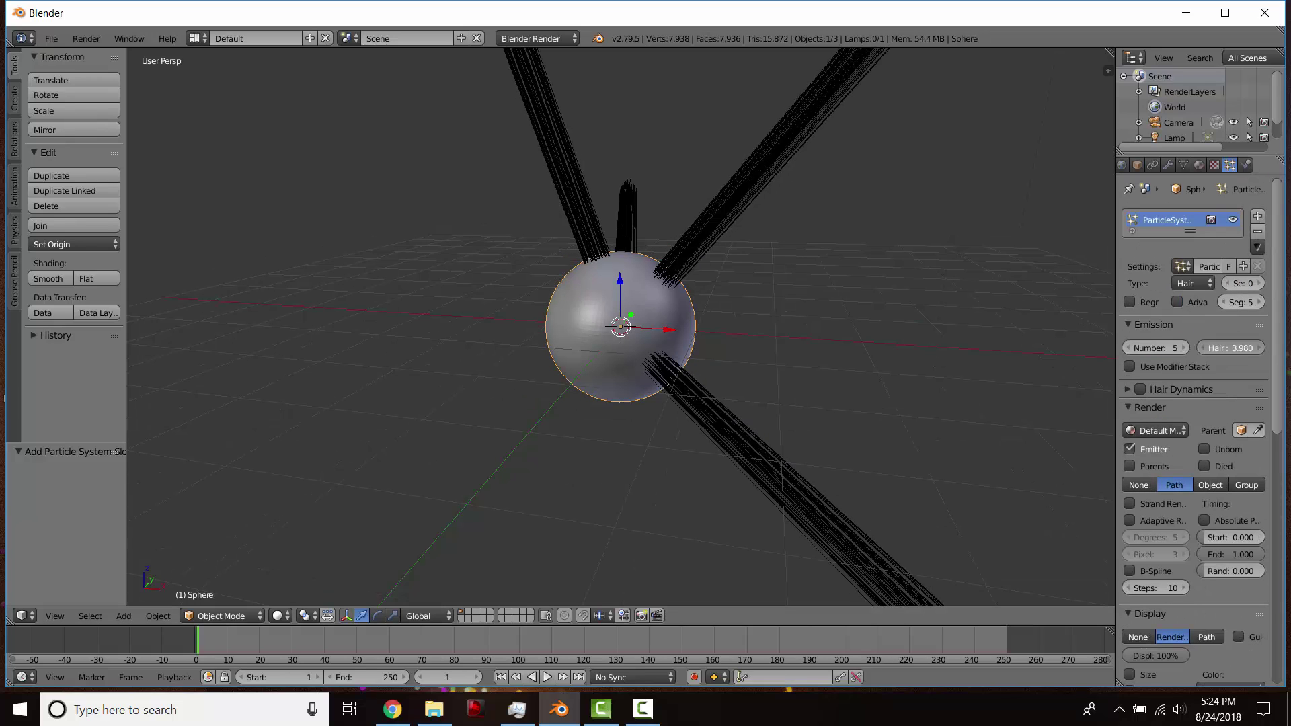
Step: Shorten the hair length to about 0.79
left_click_drag(1231, 348, 1137, 348)
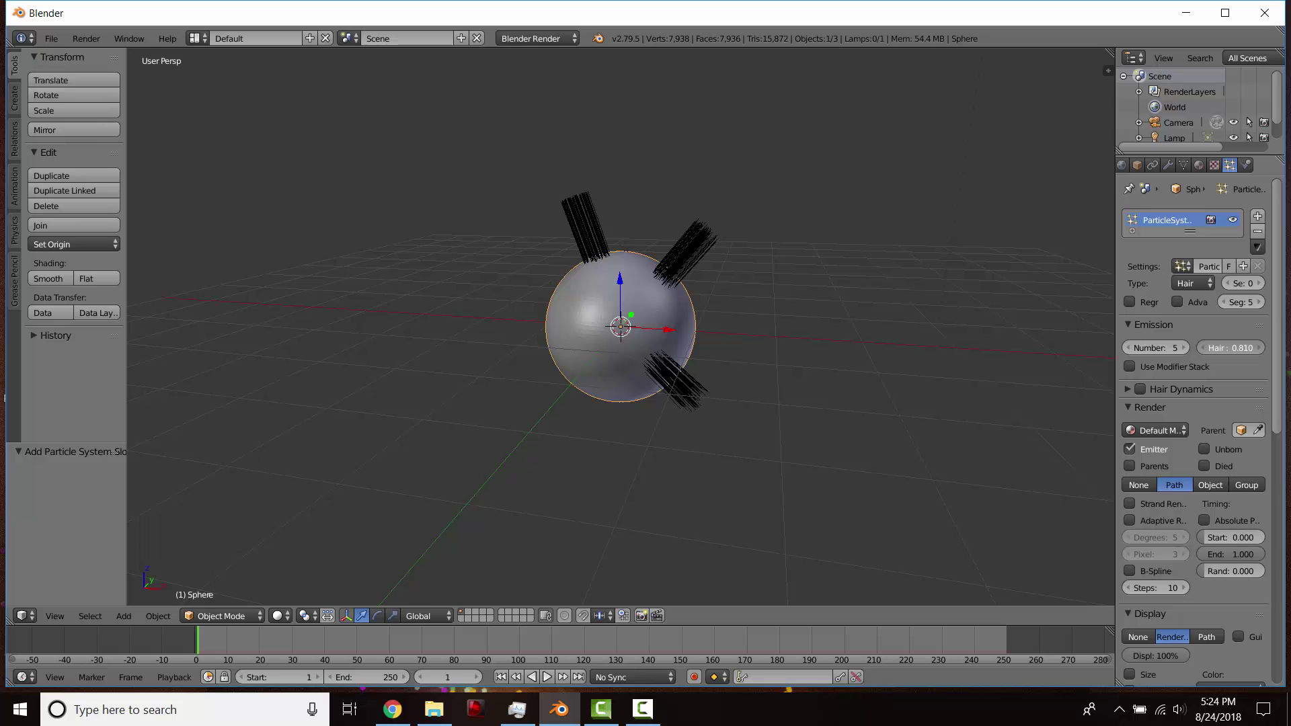
middle_click_drag(706, 345, 1167, 536)
scroll(1180, 542, "down", 12)
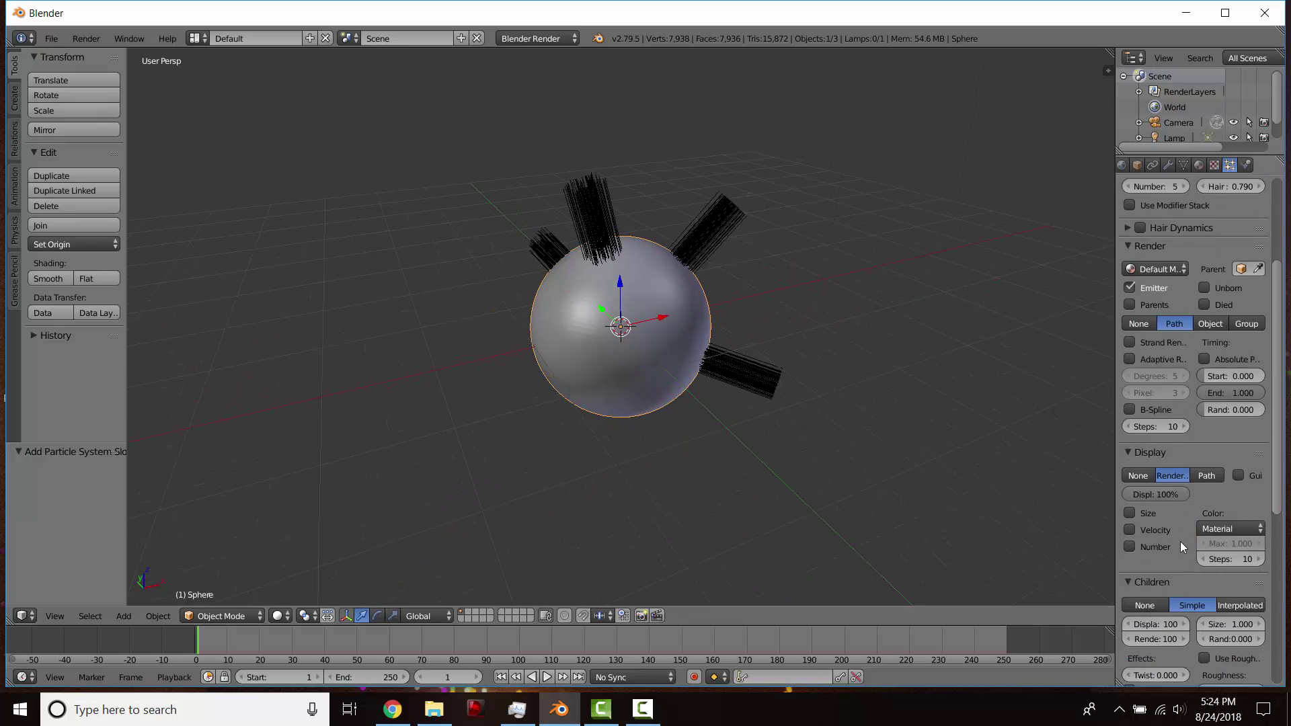
scroll(1180, 542, "down", 4)
Step: Set the kink to Curl and raise the curl frequency to 10
left_click(1158, 565)
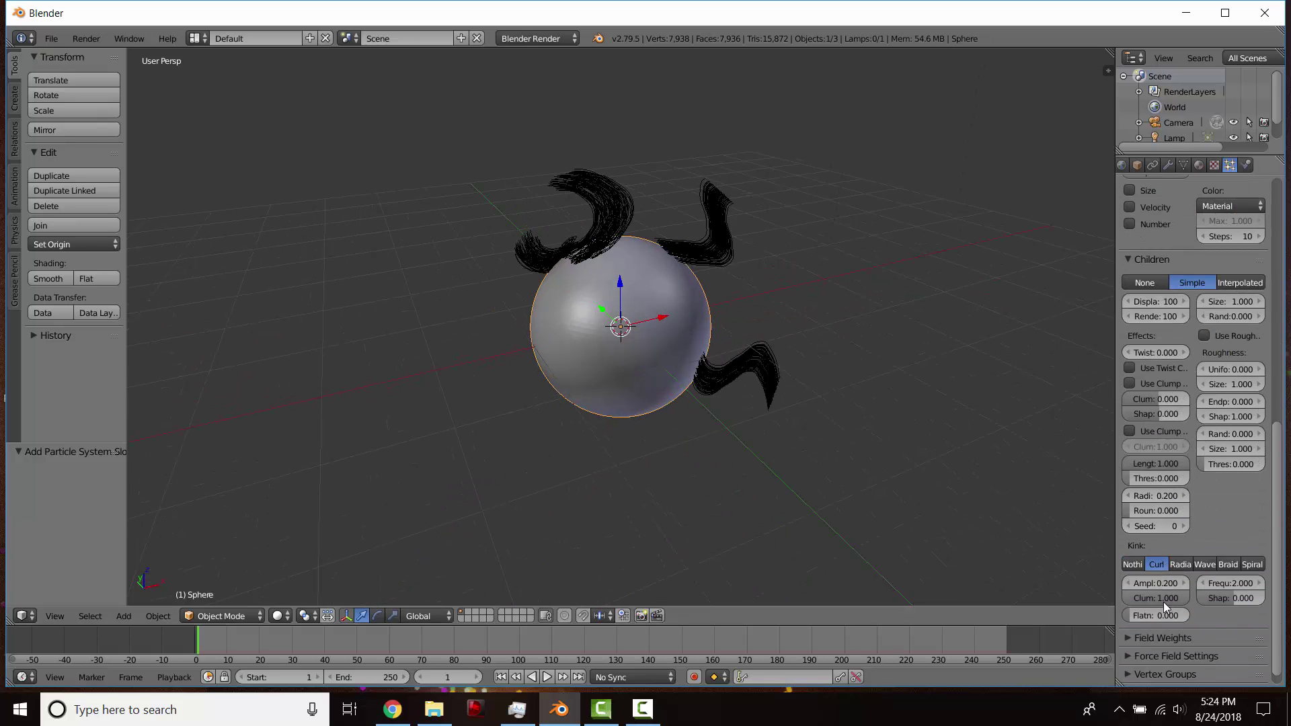
left_click_drag(1231, 583, 1288, 583)
left_click(1228, 586)
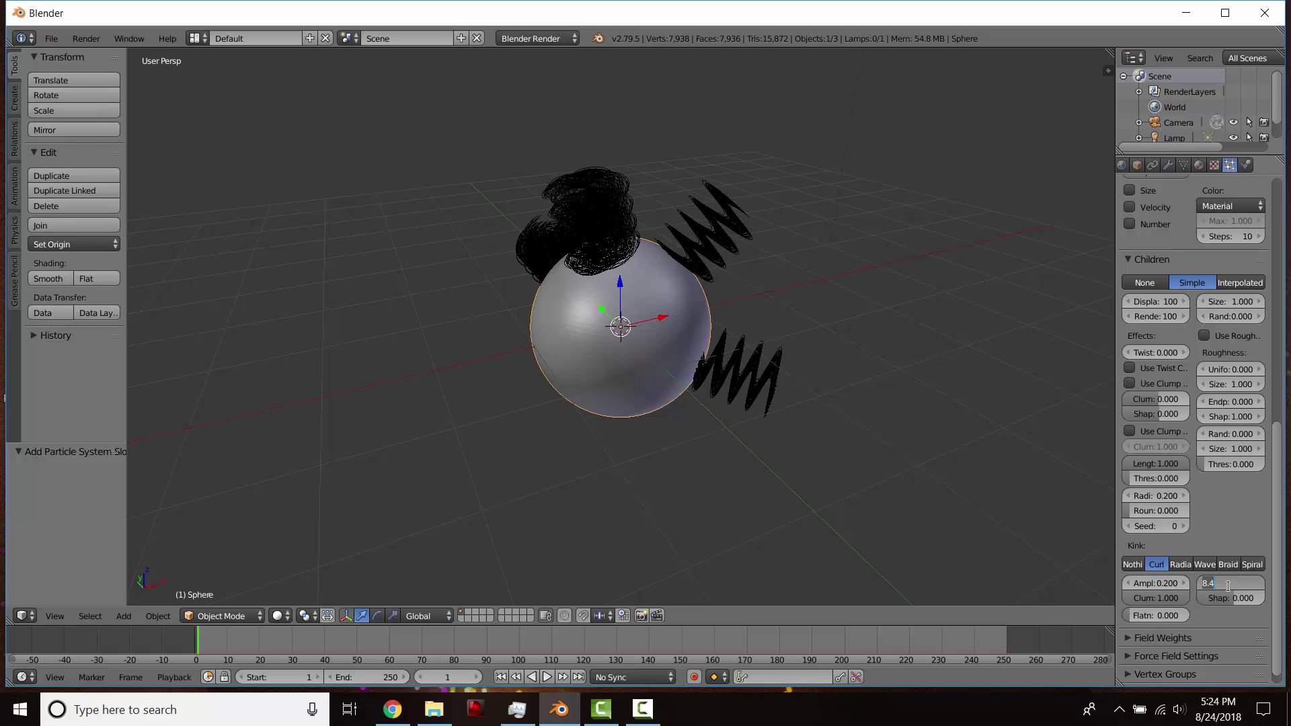
key("Return")
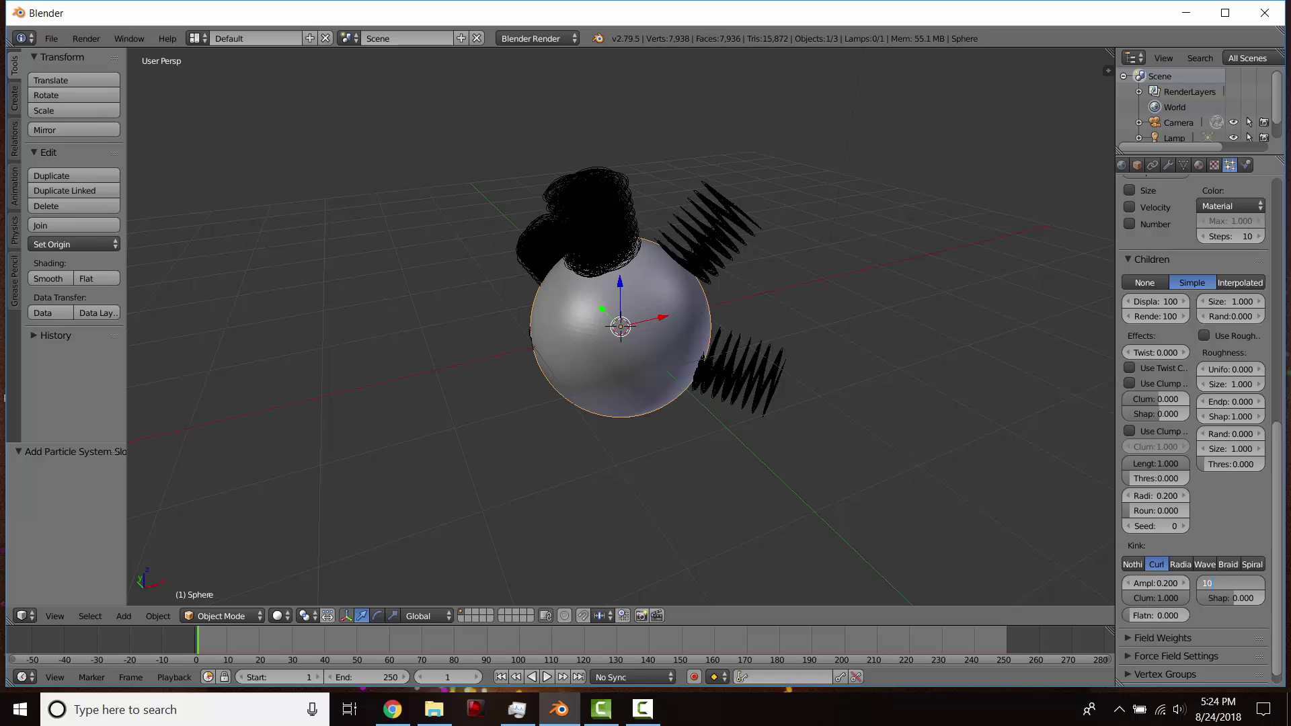
Step: Set the curl amplitude to 0.070 and the curl clump to about 0.586
left_click_drag(1178, 592, 1143, 591)
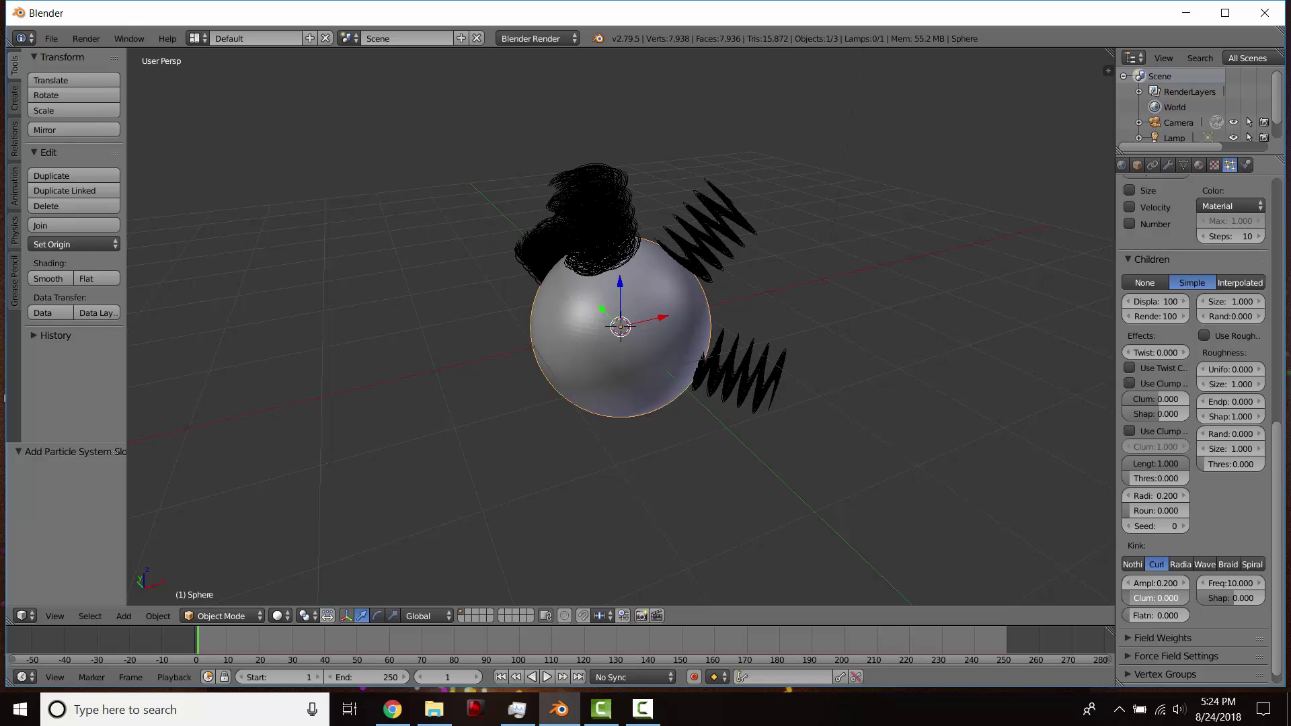
left_click(1134, 583)
type("0.07")
key("Return")
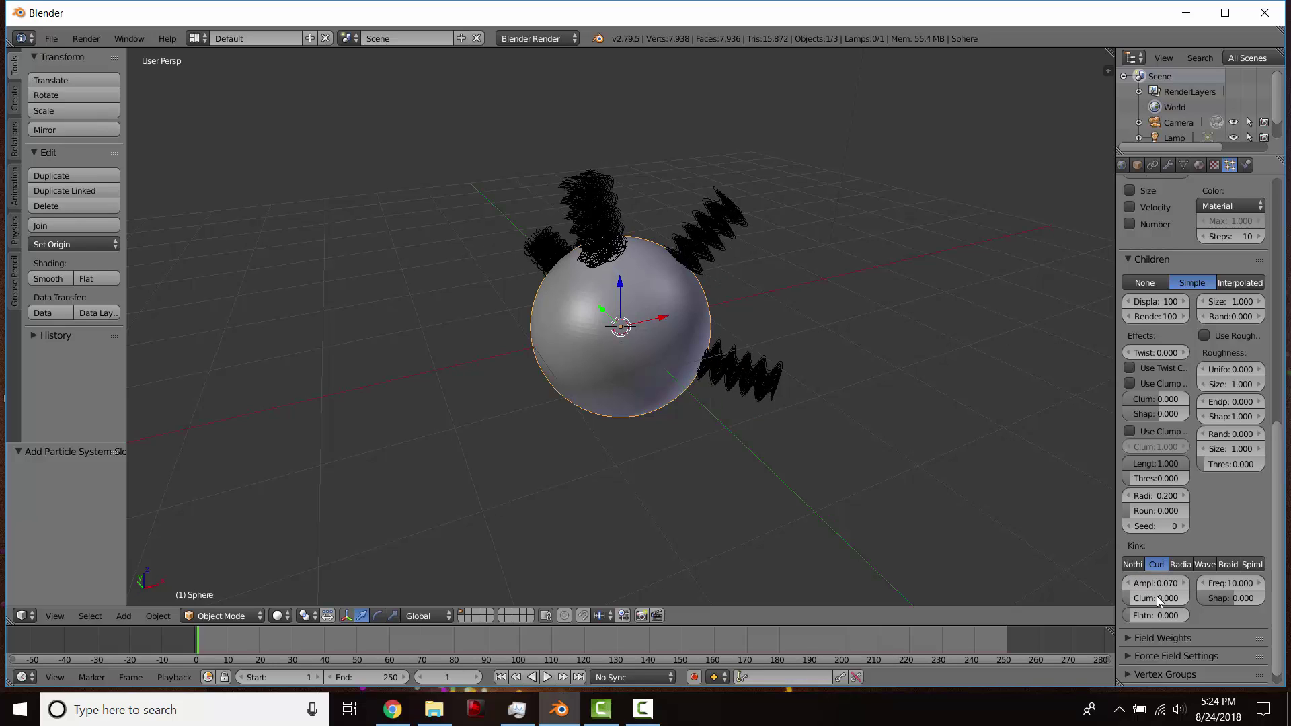
left_click_drag(1136, 598, 1189, 598)
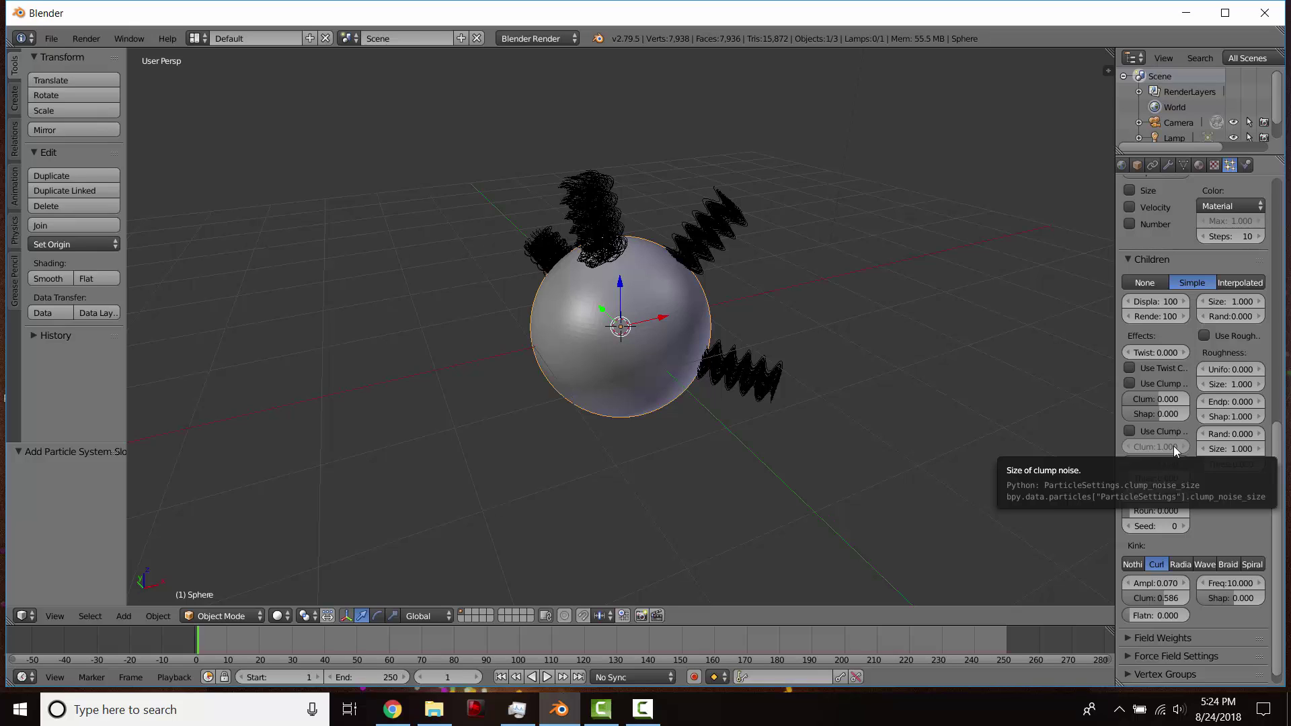
Step: Enable the clump curve, pull its end point down and bend it through a point near 0.735, 0.7065
scroll(1190, 425, "up", 1)
left_click(1130, 408)
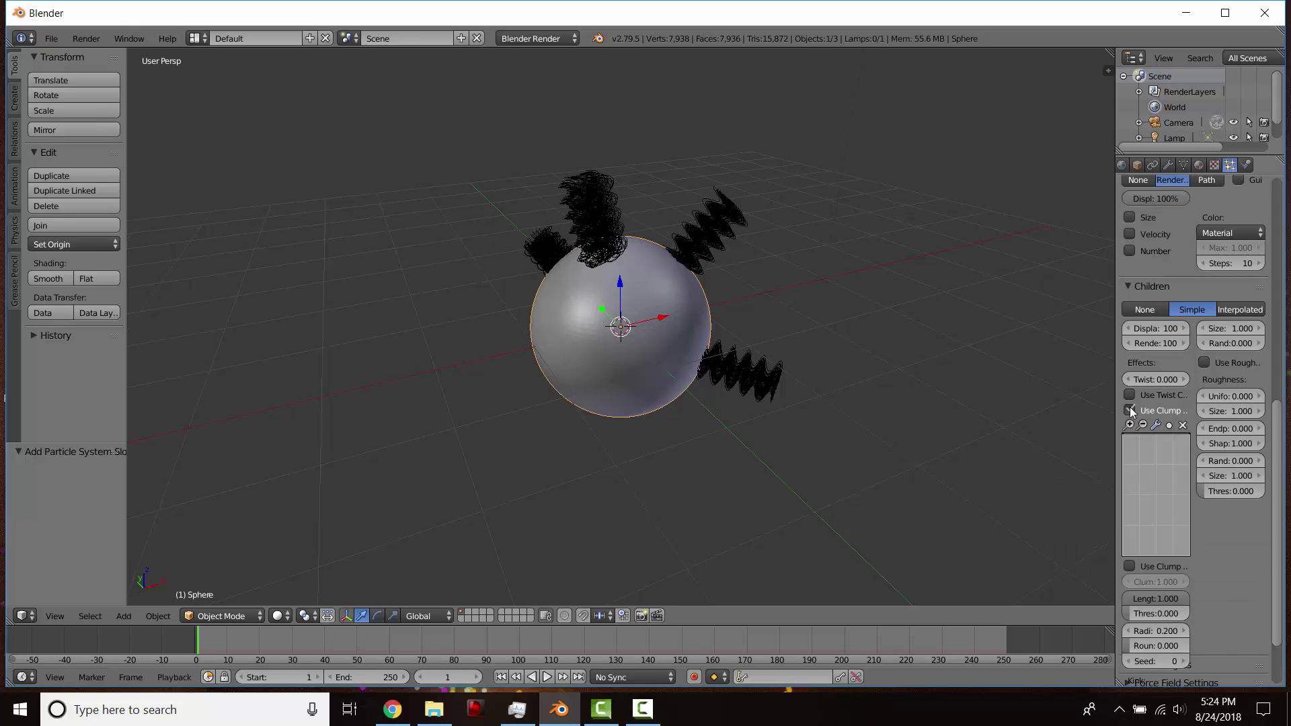
left_click_drag(1189, 436, 1190, 556)
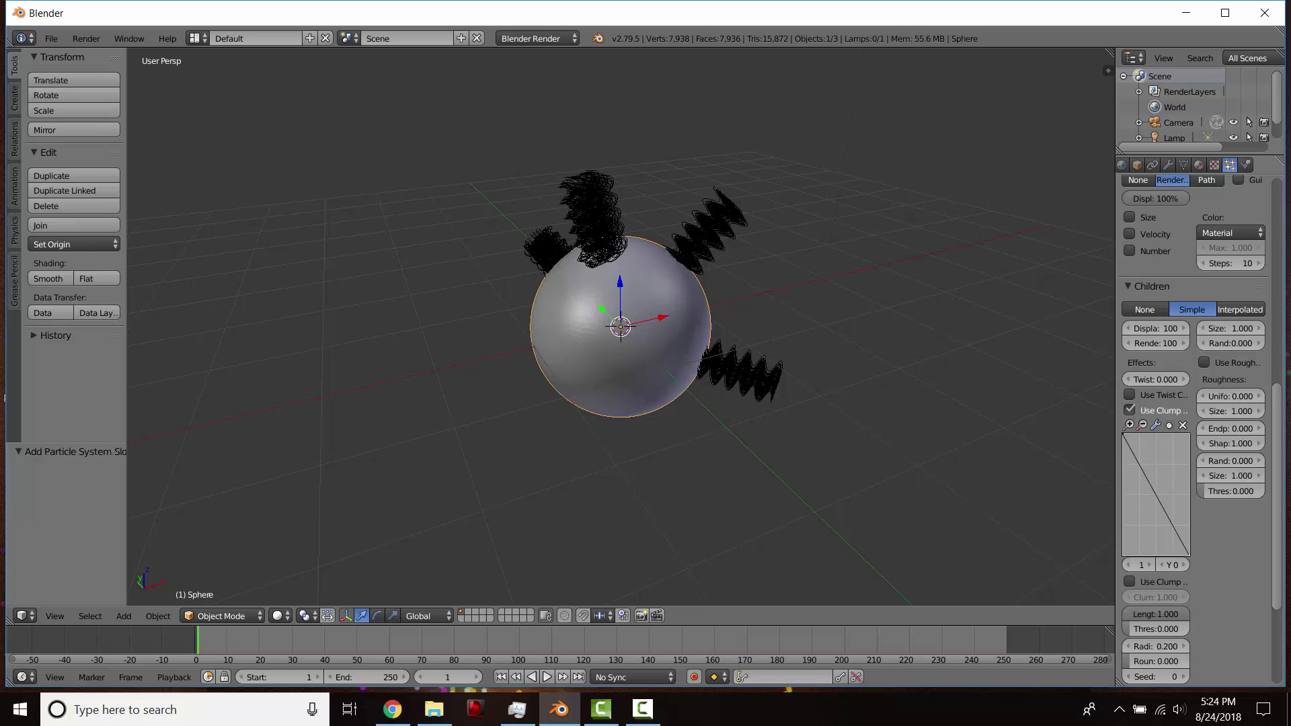
left_click_drag(1154, 491, 1172, 470)
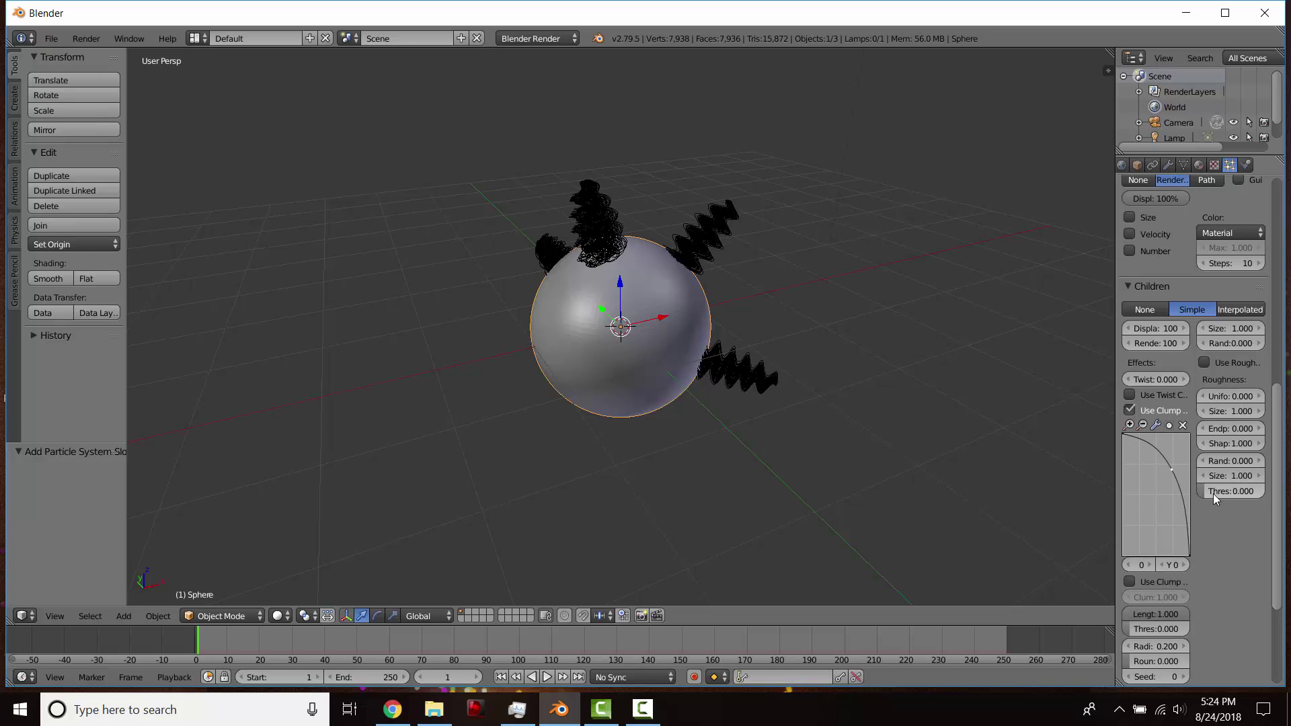
scroll(1148, 425, "down", 3)
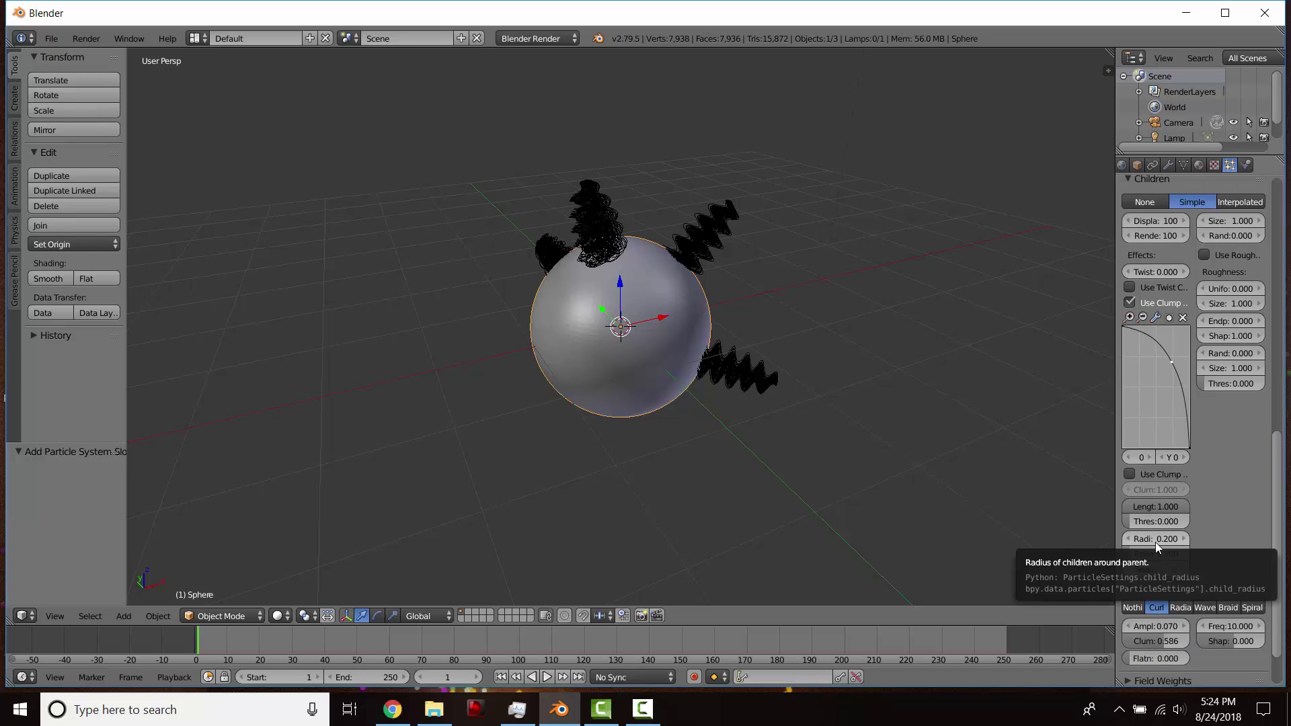
scroll(1158, 545, "up", 1)
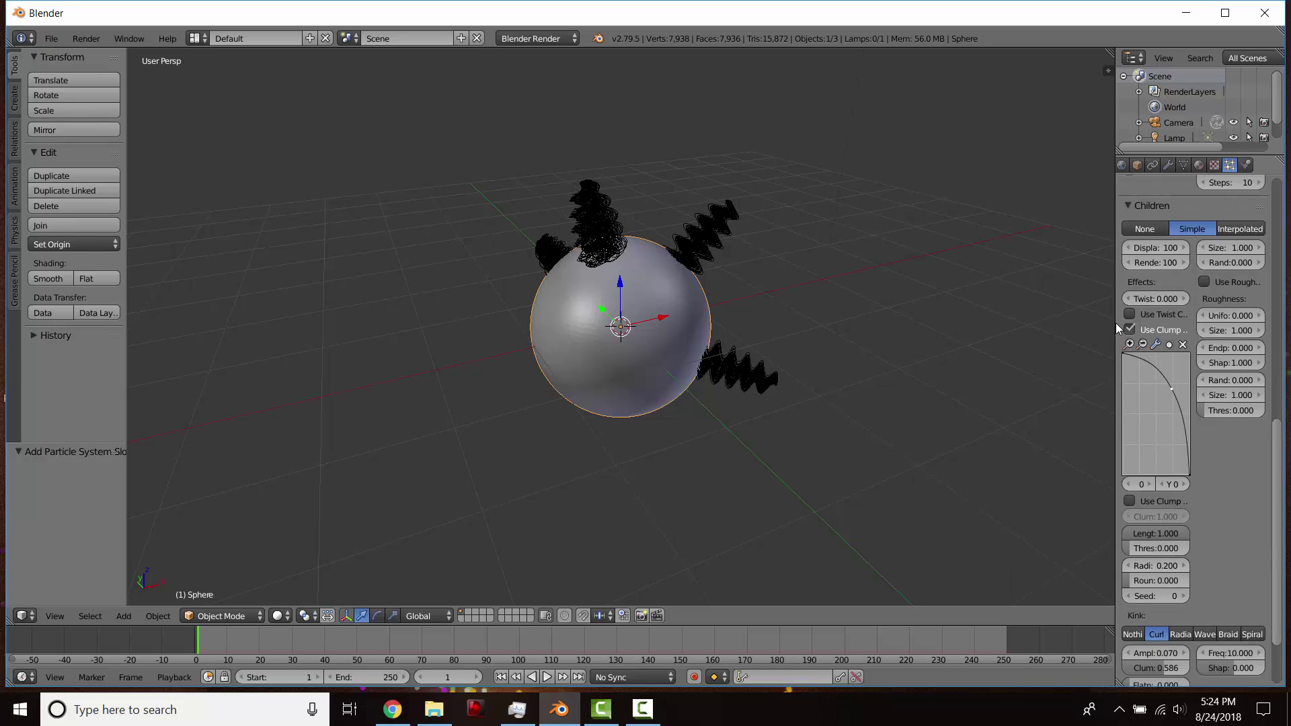
Step: Widen the Properties editor and turn the view to face the sphere more frontally
left_click_drag(1119, 328, 1037, 337)
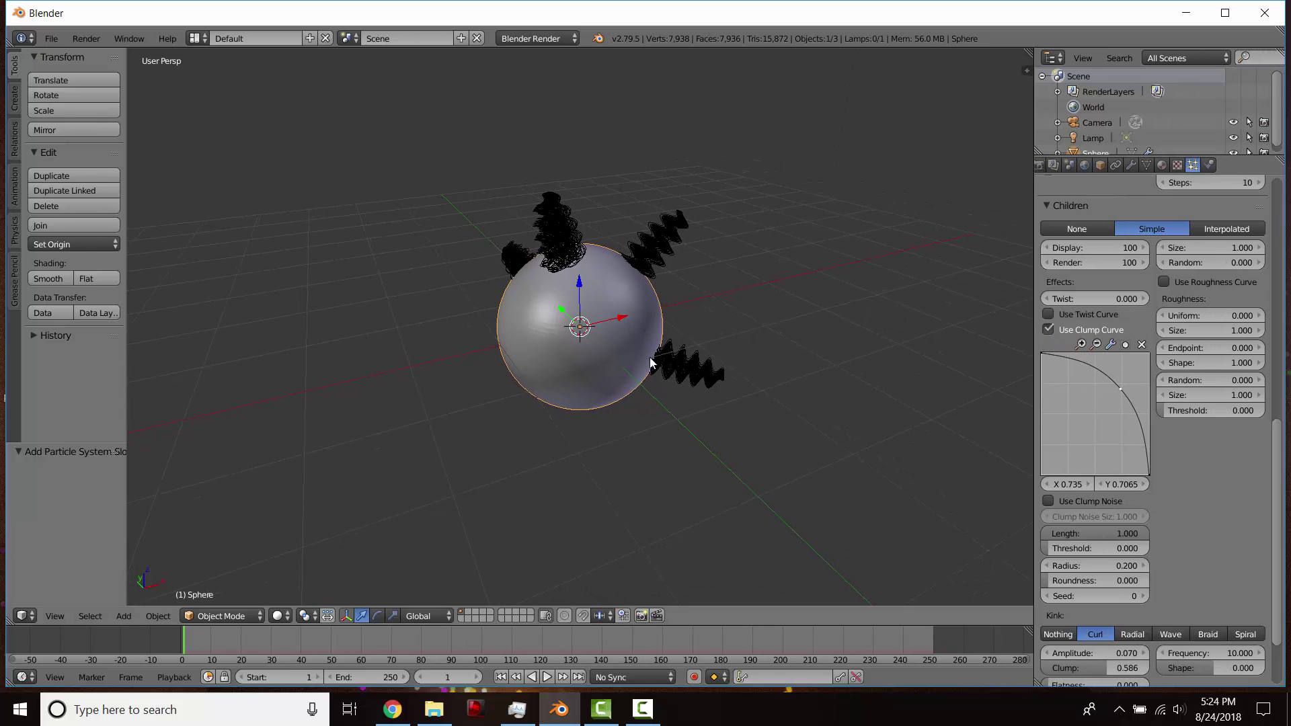
middle_click_drag(650, 363, 612, 394)
scroll(612, 394, "up", 3)
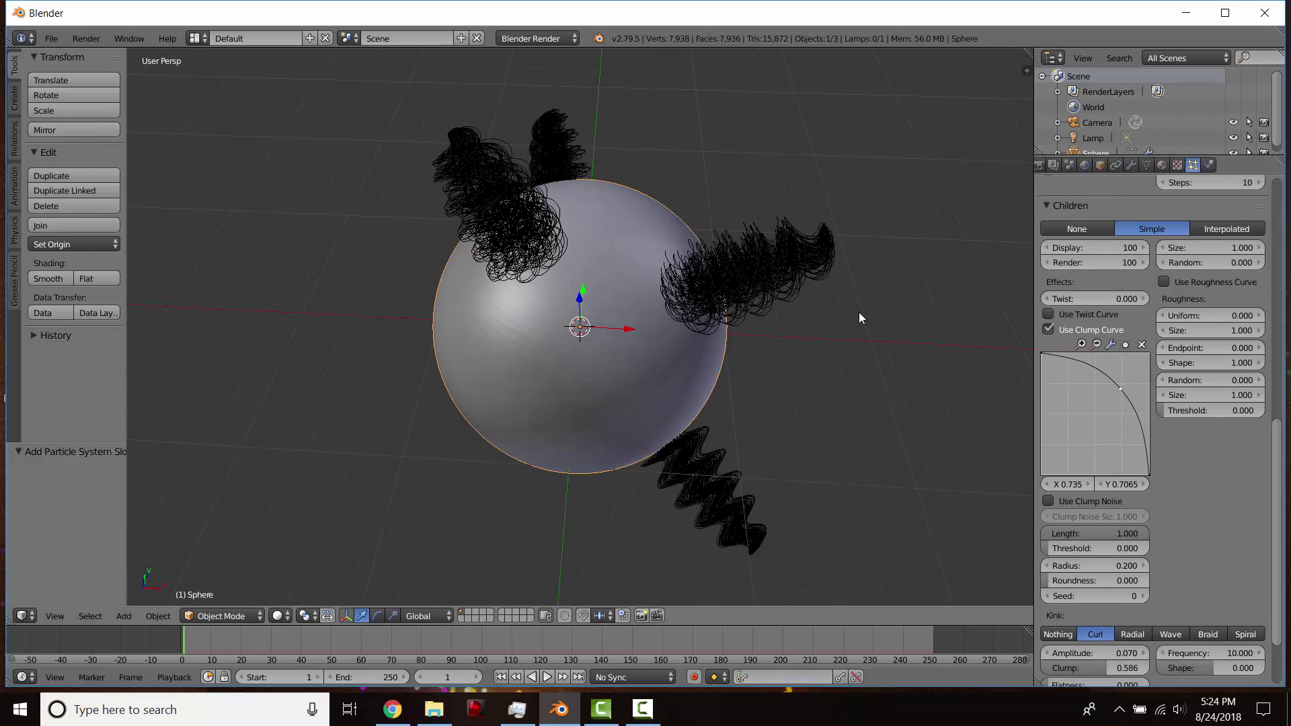
Step: Switch the render engine to Cycles and give the sphere a new material
left_click(1162, 165)
left_click(1168, 268)
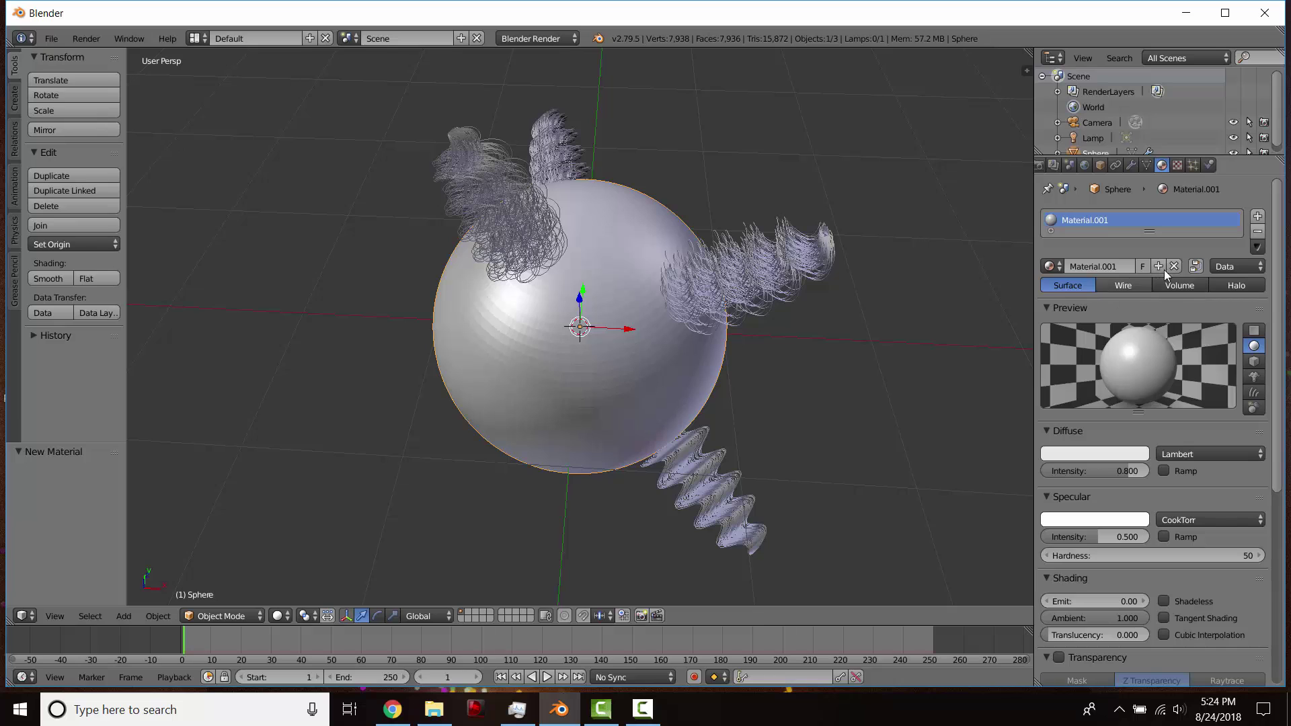
left_click(1257, 231)
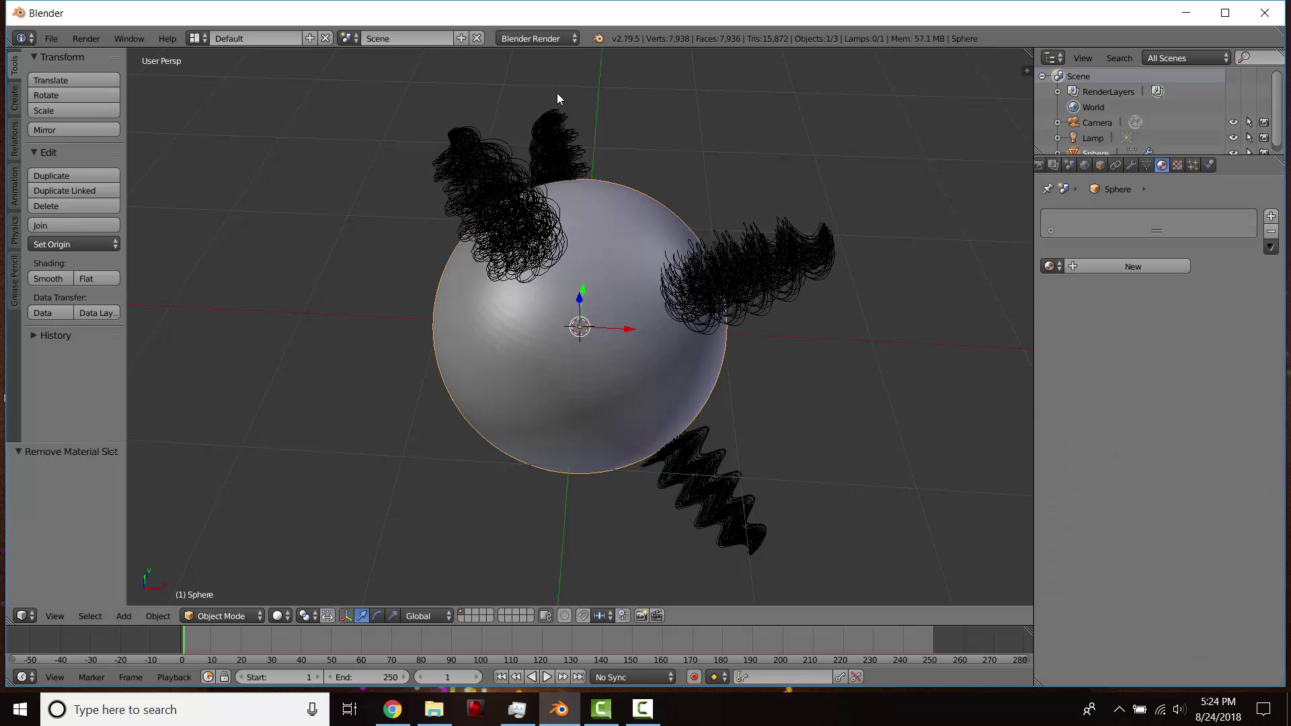
left_click(536, 39)
left_click(530, 91)
left_click(1109, 265)
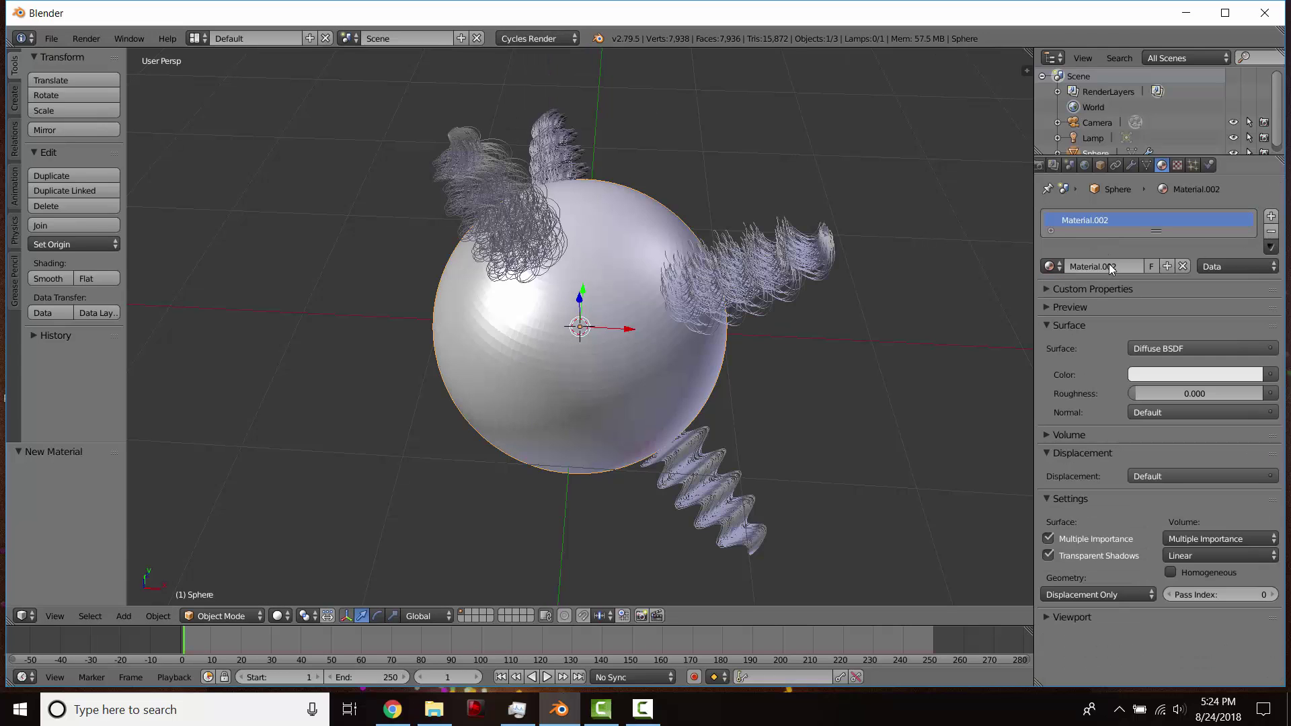
Step: Add a second material slot with a new Hair BSDF material using the Reflection component
left_click(1271, 216)
left_click(1136, 301)
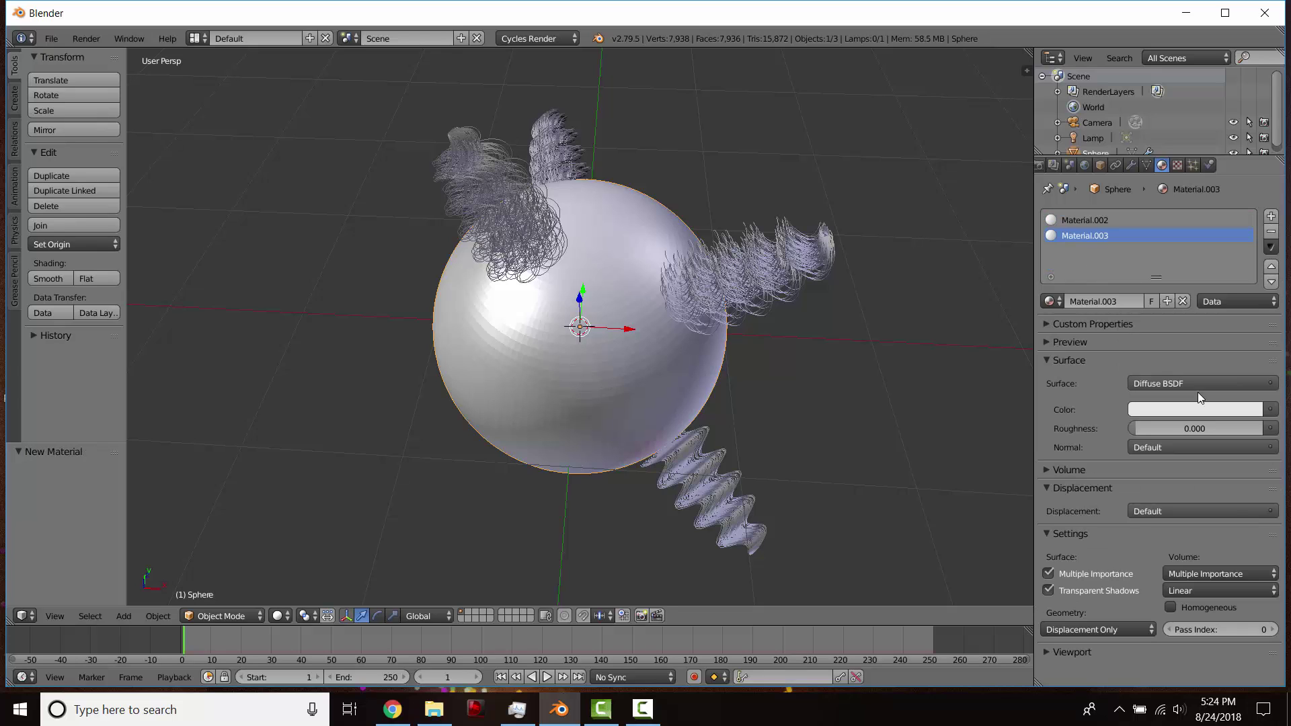
left_click(1197, 386)
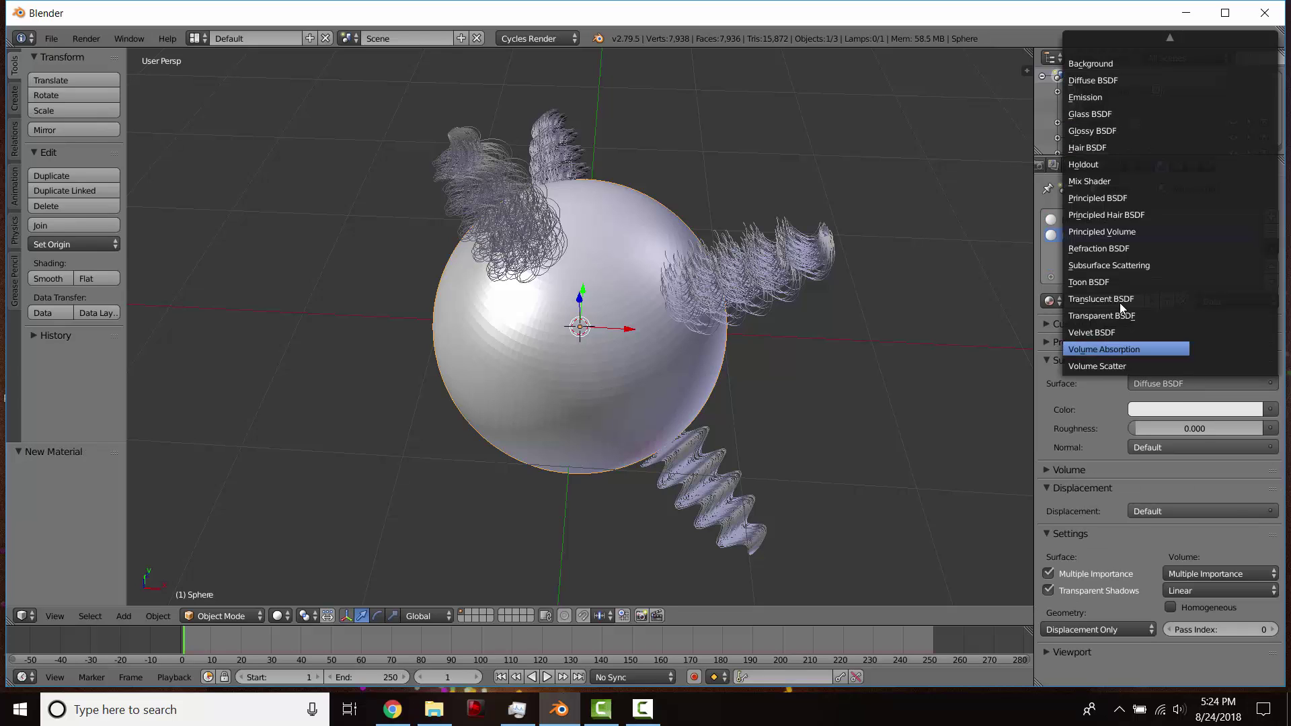
left_click(1092, 147)
left_click(1153, 407)
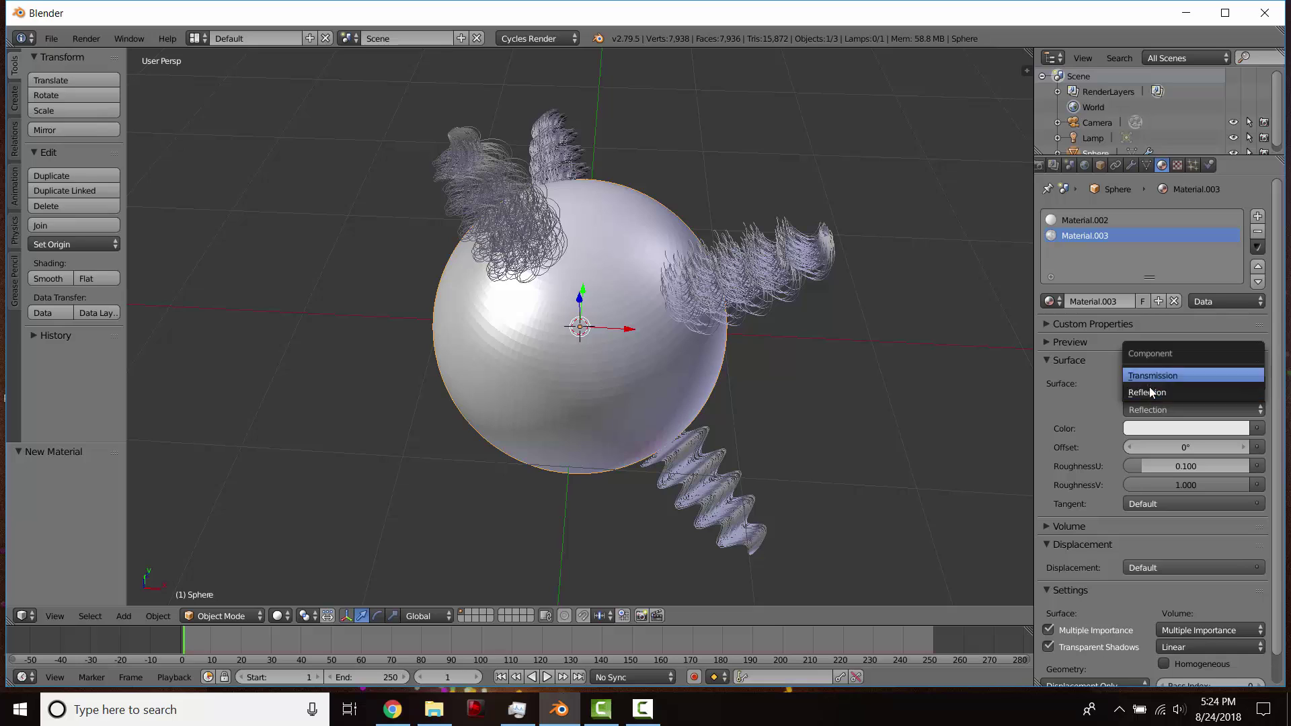
left_click(1152, 392)
Step: Change the surface to Principled Hair BSDF colored by melanin concentration
left_click(1151, 386)
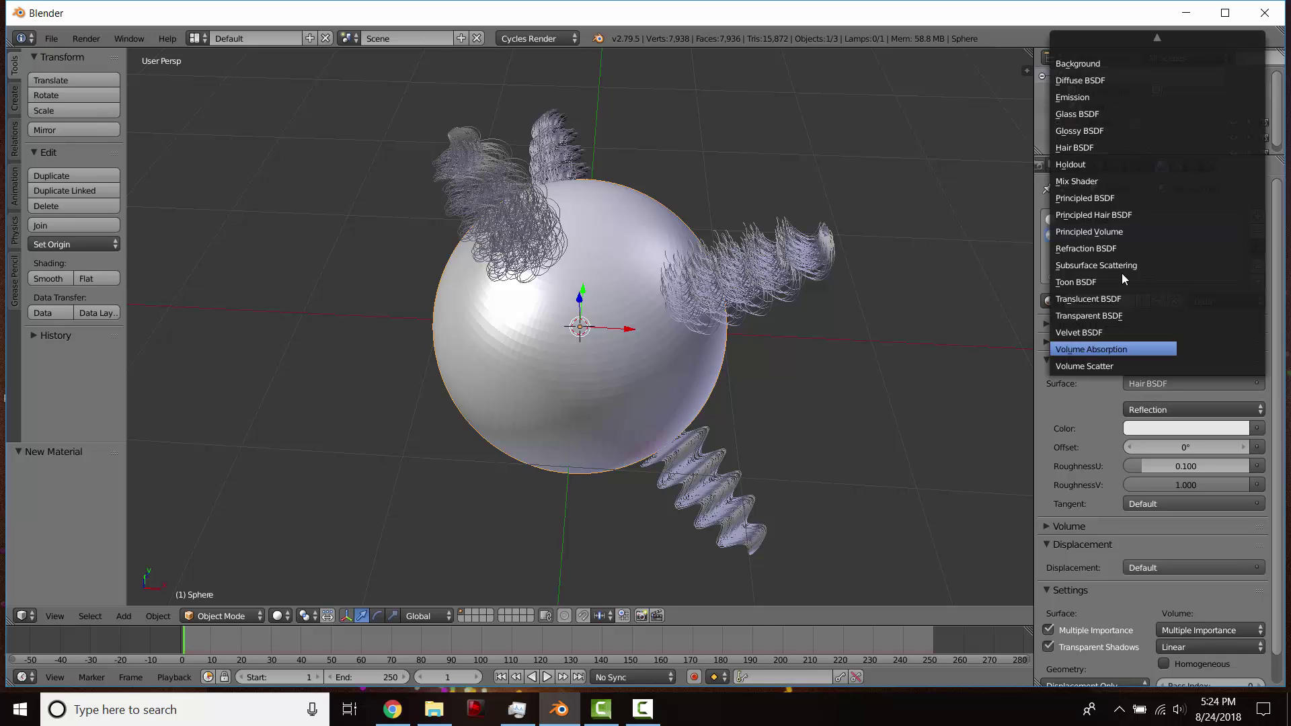
left_click(1106, 217)
left_click(1150, 407)
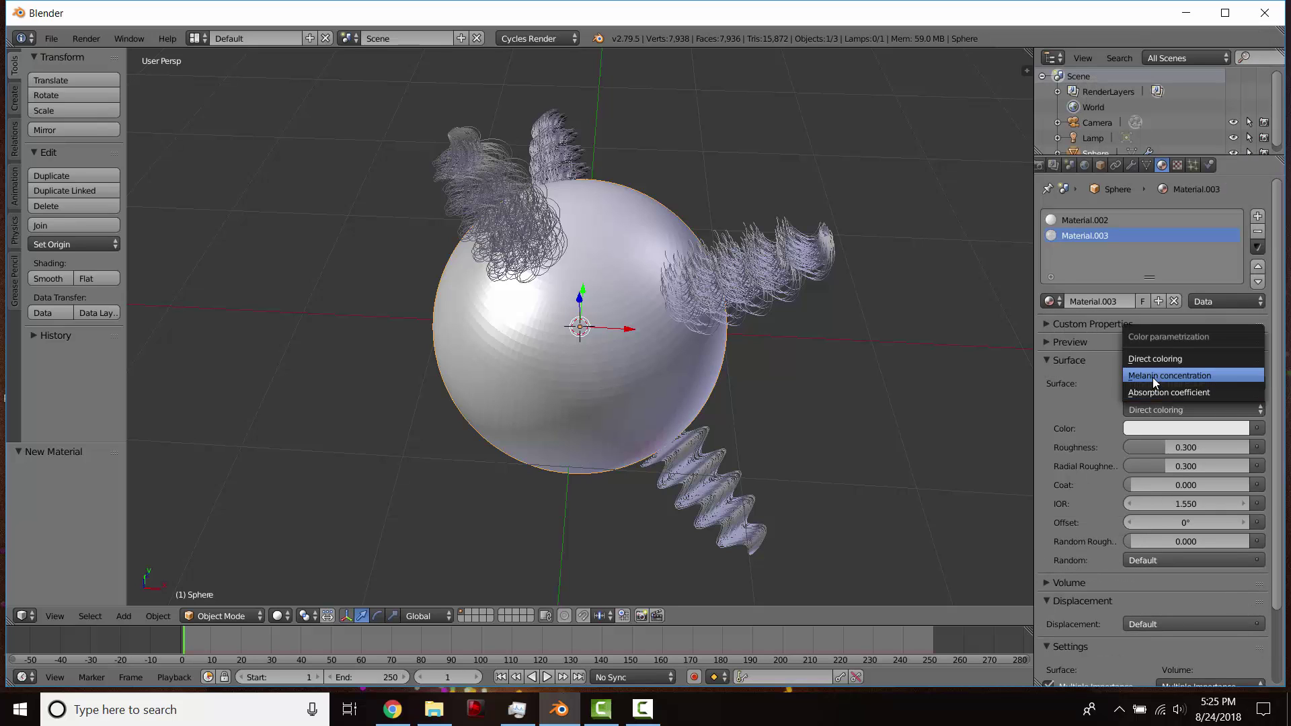
left_click(1152, 377)
Step: Preview the material on hair strands, then show the sphere's particle system settings
left_click(1054, 345)
middle_click_drag(718, 410, 780, 417)
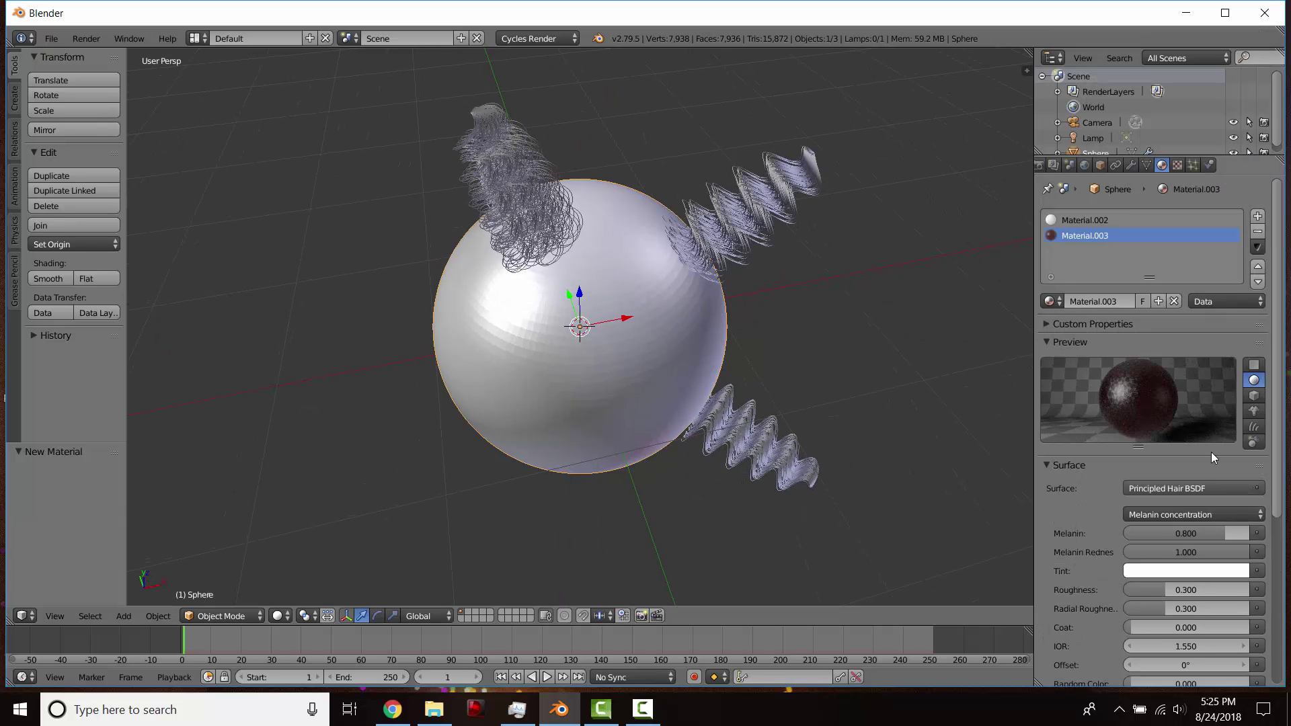
left_click(1254, 426)
middle_click_drag(680, 367, 688, 316)
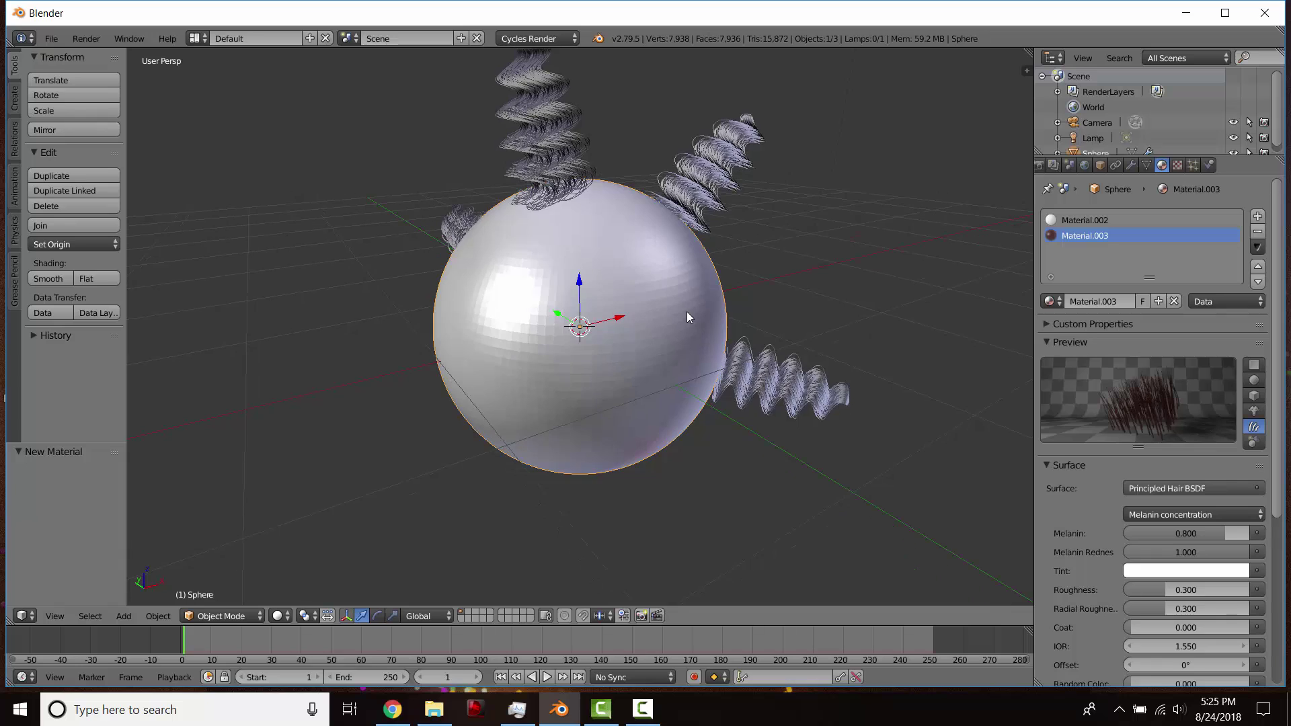
scroll(687, 312, "down", 1)
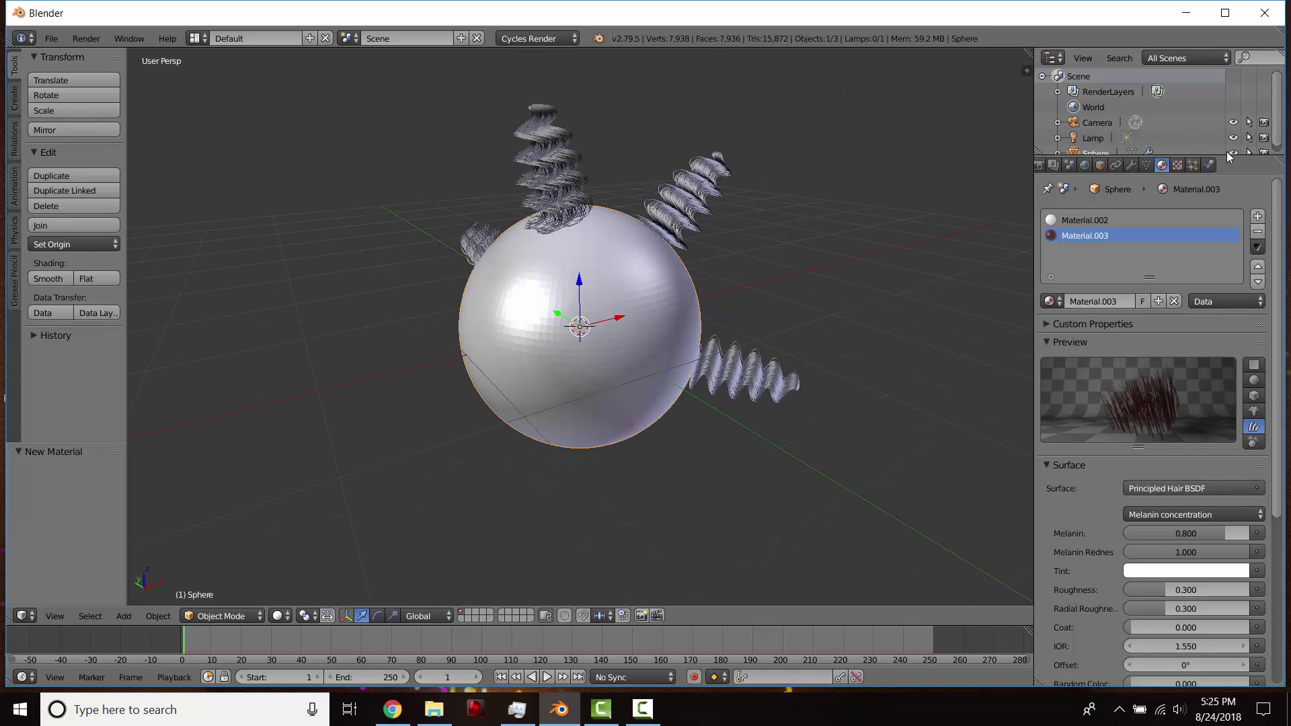
left_click(1194, 165)
scroll(1118, 262, "up", 20)
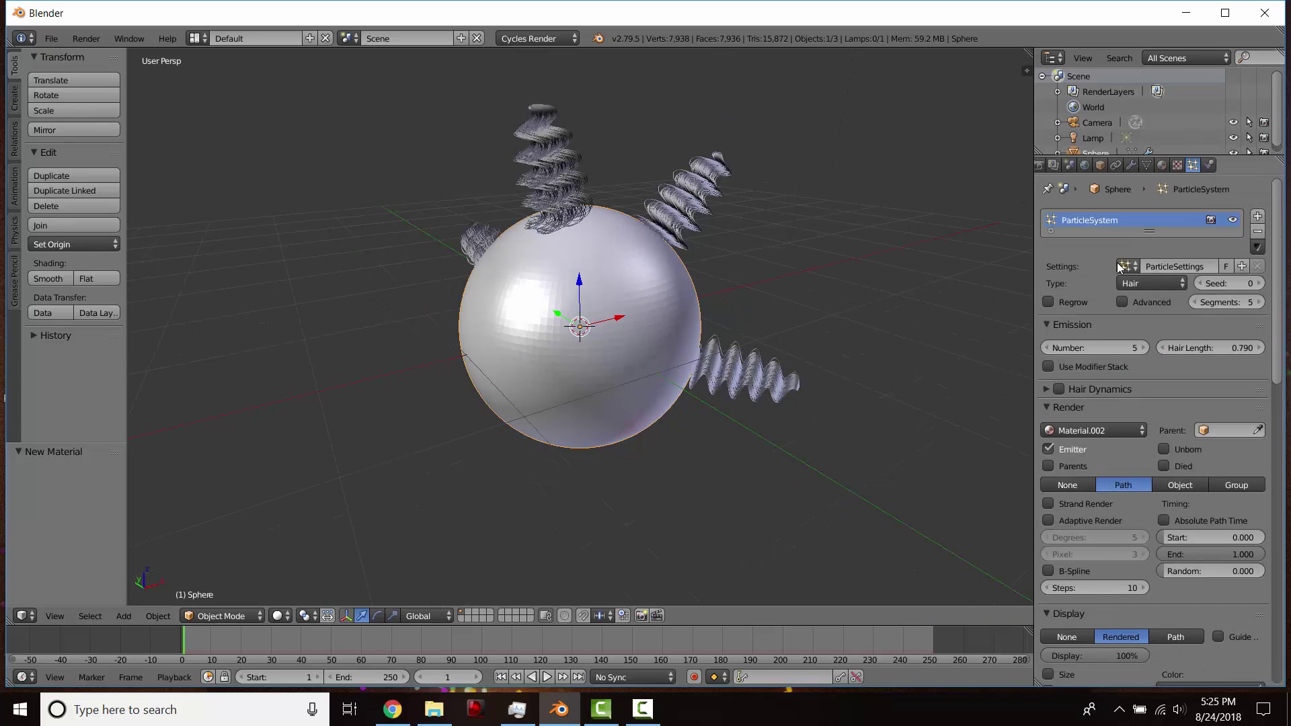
Step: Set the emitted hair count to 0 and switch to Particle Edit mode
left_click_drag(1088, 346, 1056, 346)
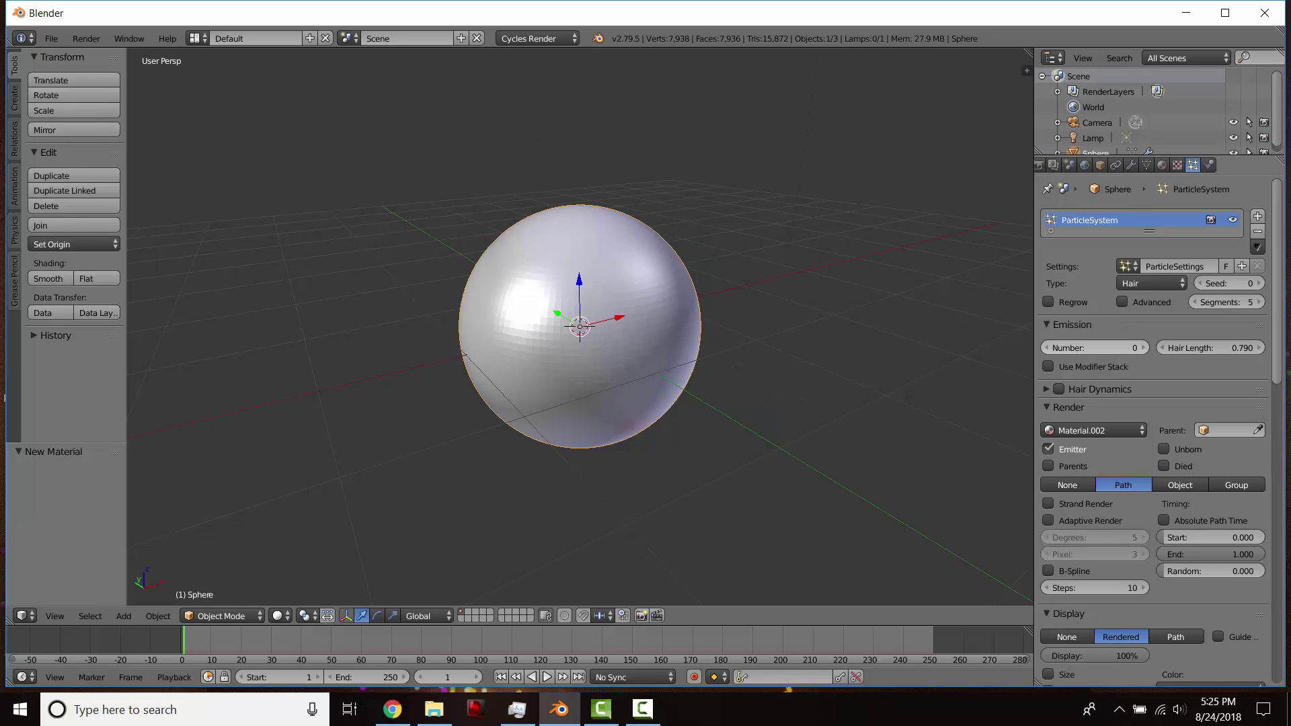
left_click(215, 615)
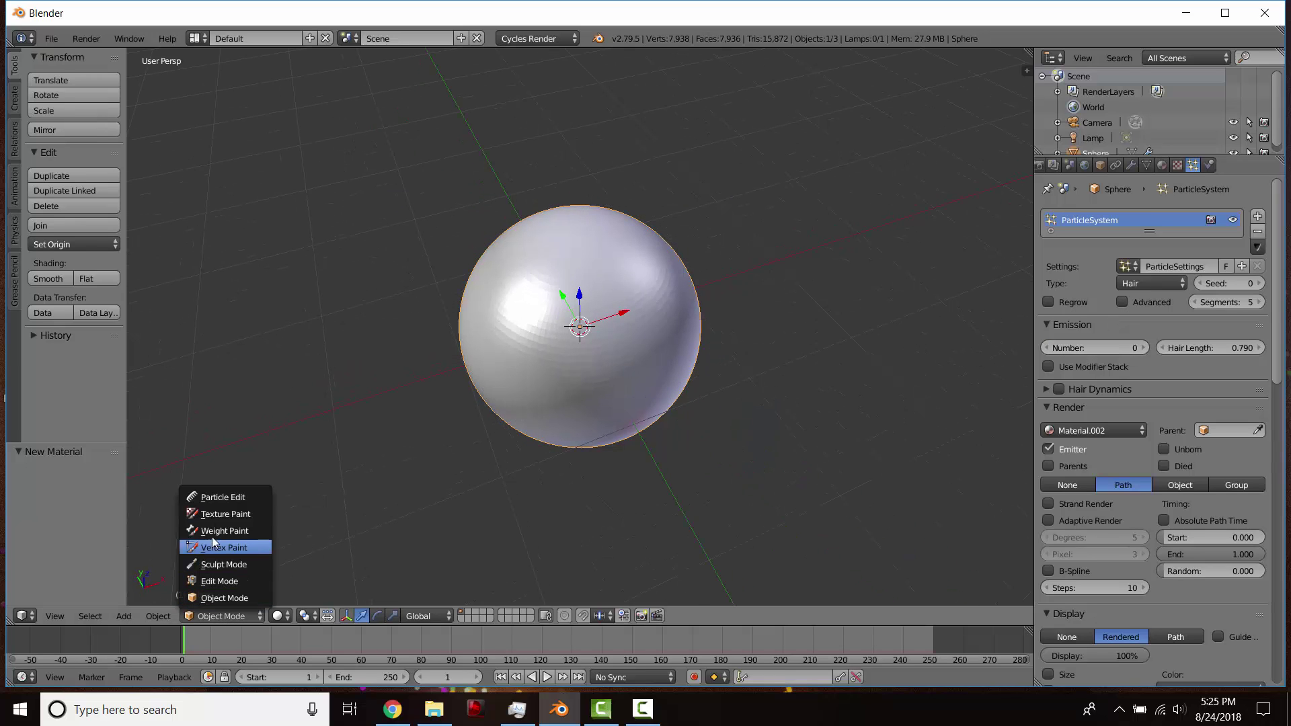
left_click(220, 498)
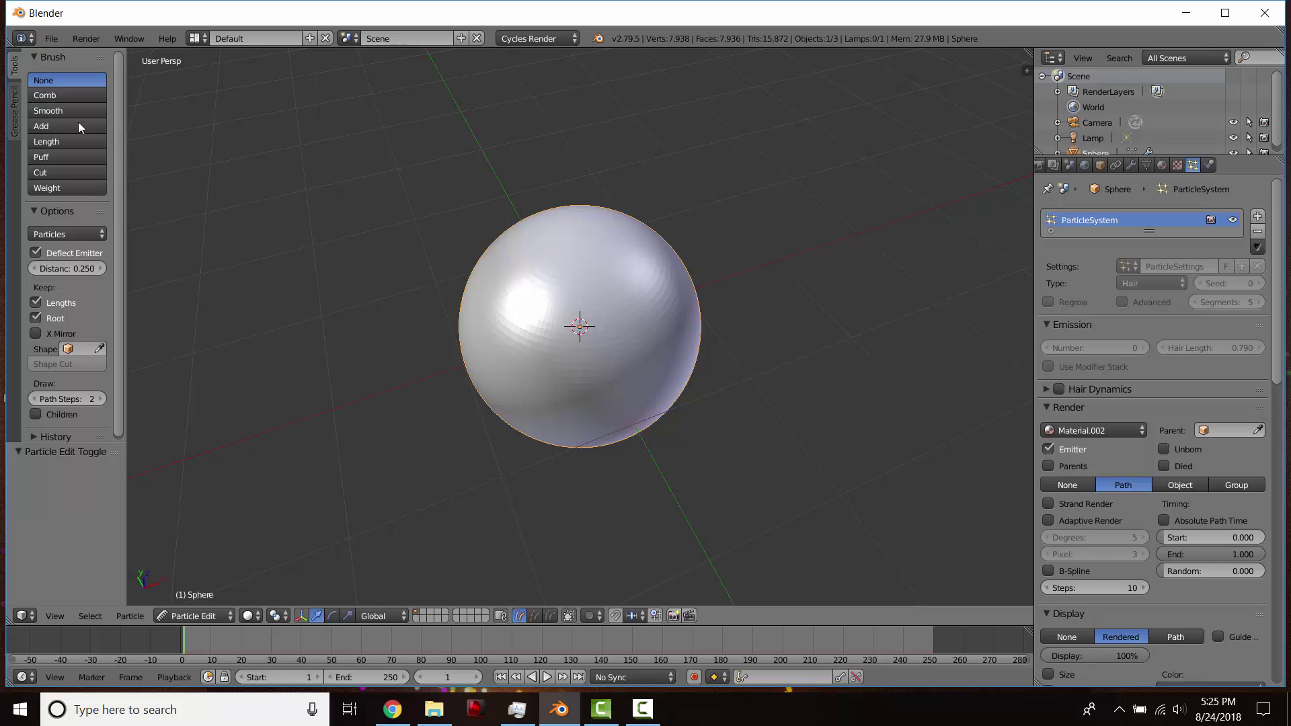
Step: Hand-place strands around the sphere's upper half with the Add brush, count 1 and 10 keys
left_click(51, 127)
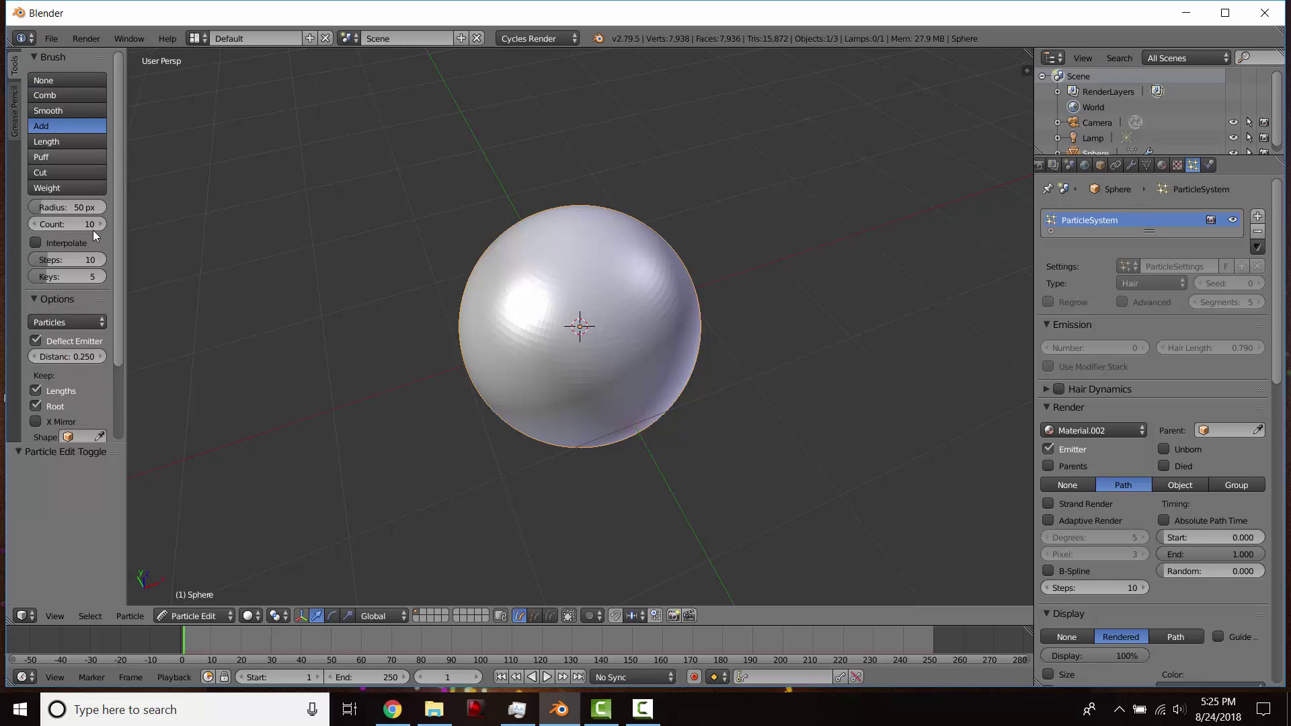
left_click(552, 266)
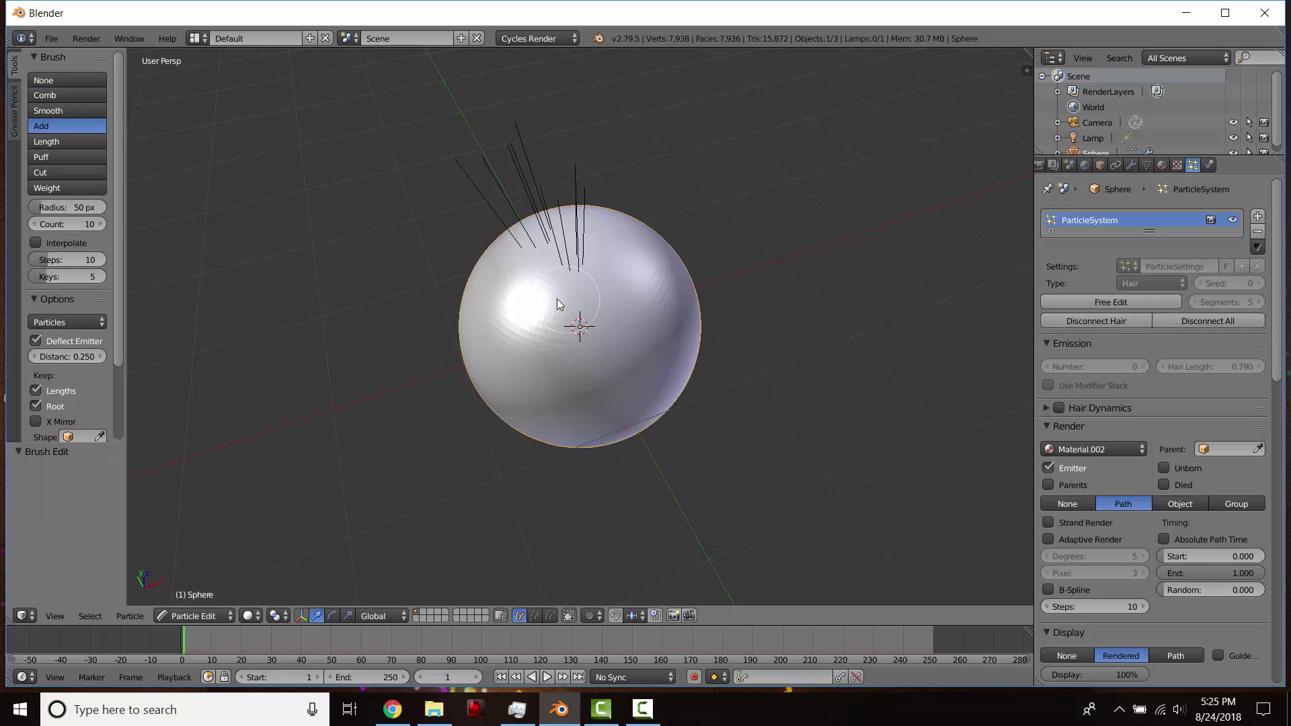
key("ctrl+z")
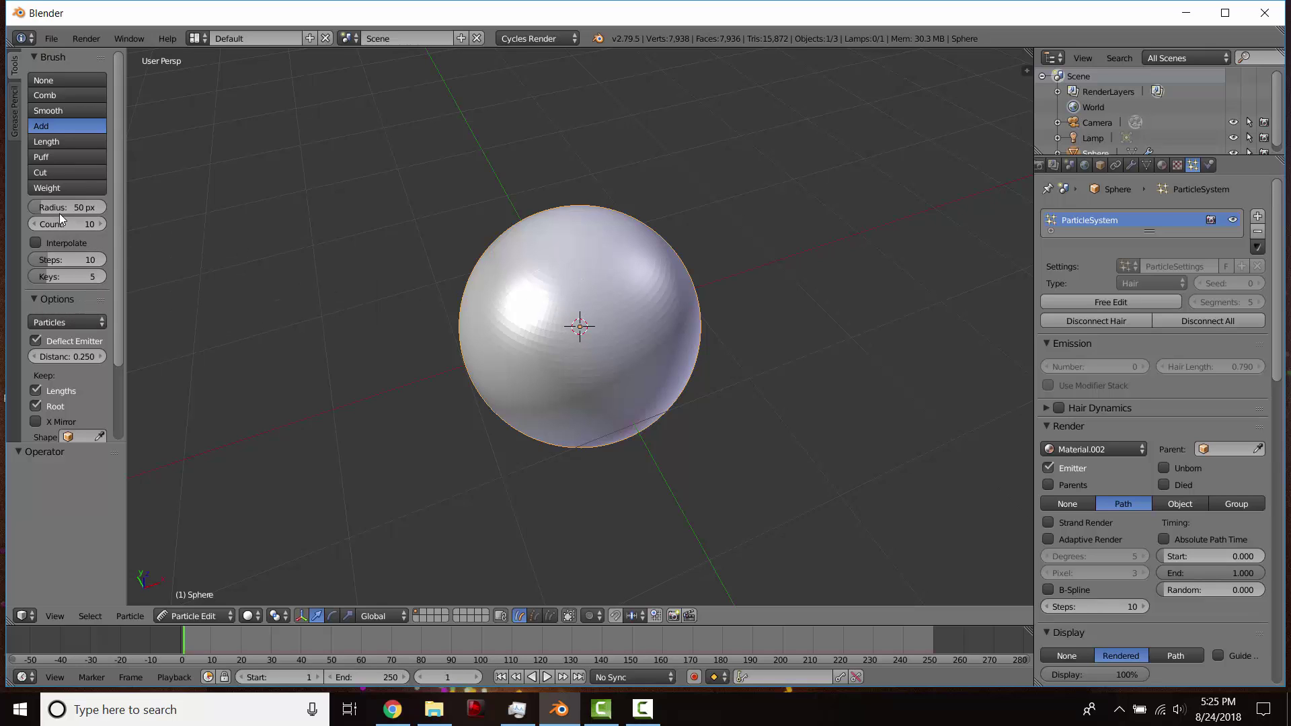
key("Return")
left_click(525, 289)
left_click(533, 616)
middle_click_drag(577, 260, 620, 245)
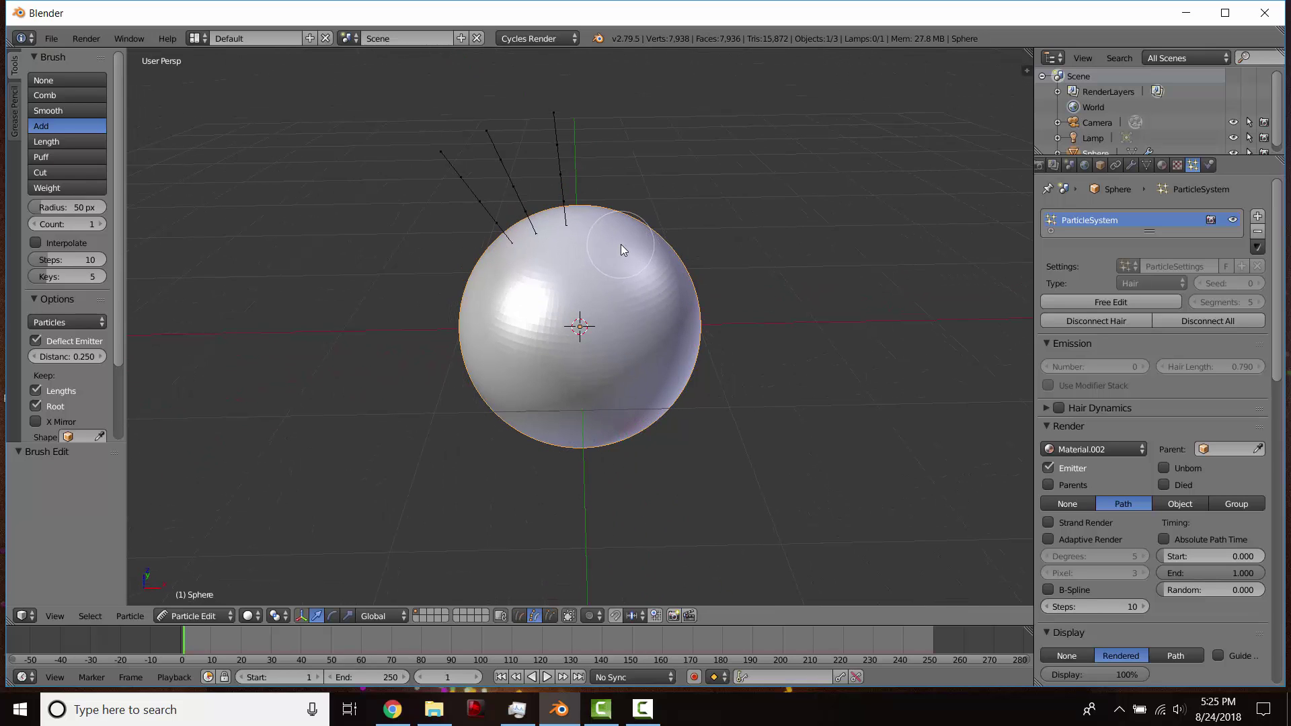
key("ctrl+z")
key("ctrl+z")
key("Escape")
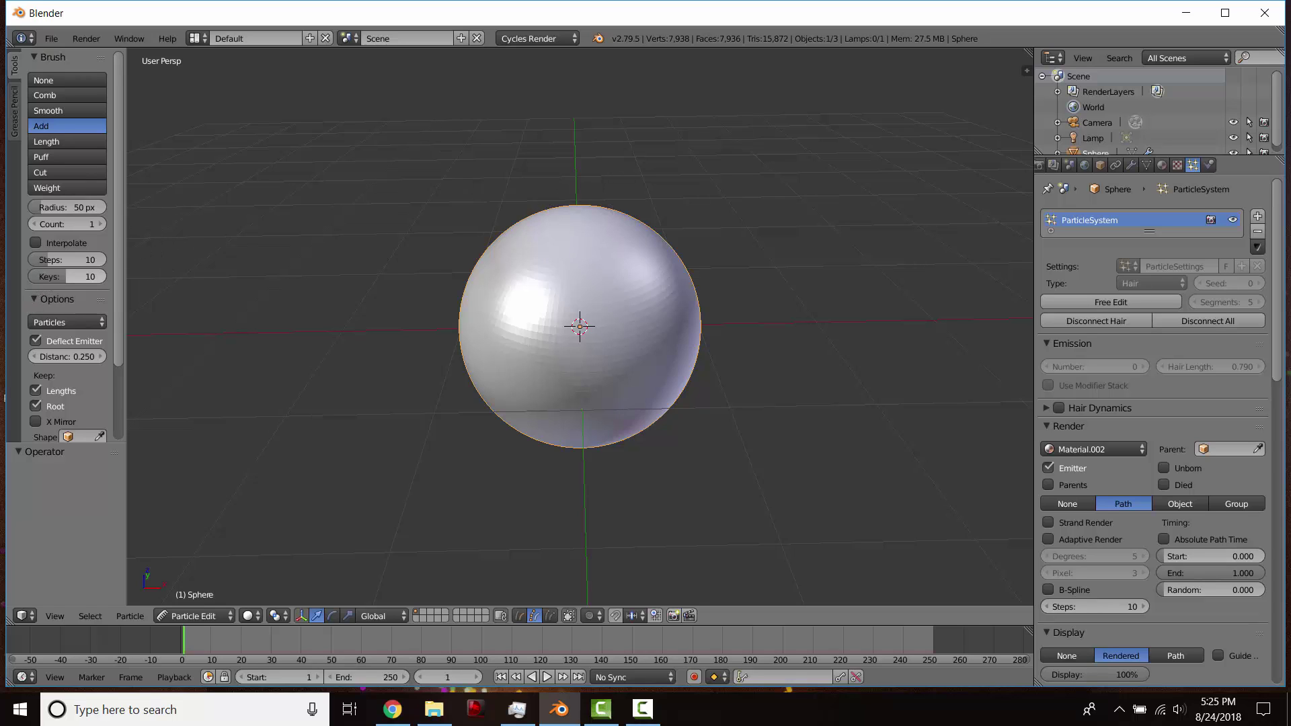
mouse_move(506, 264)
left_mouse_down()
mouse_move(600, 235)
mouse_move(700, 288)
left_mouse_up()
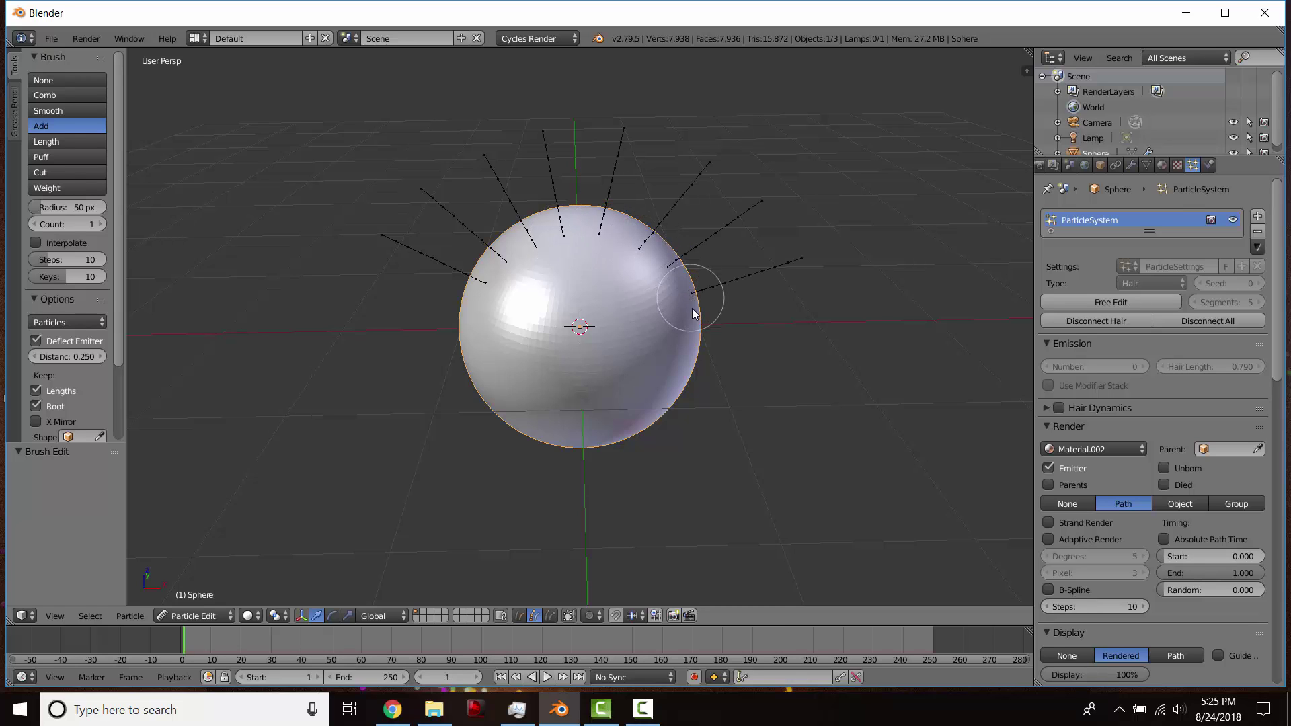
left_click(59, 173)
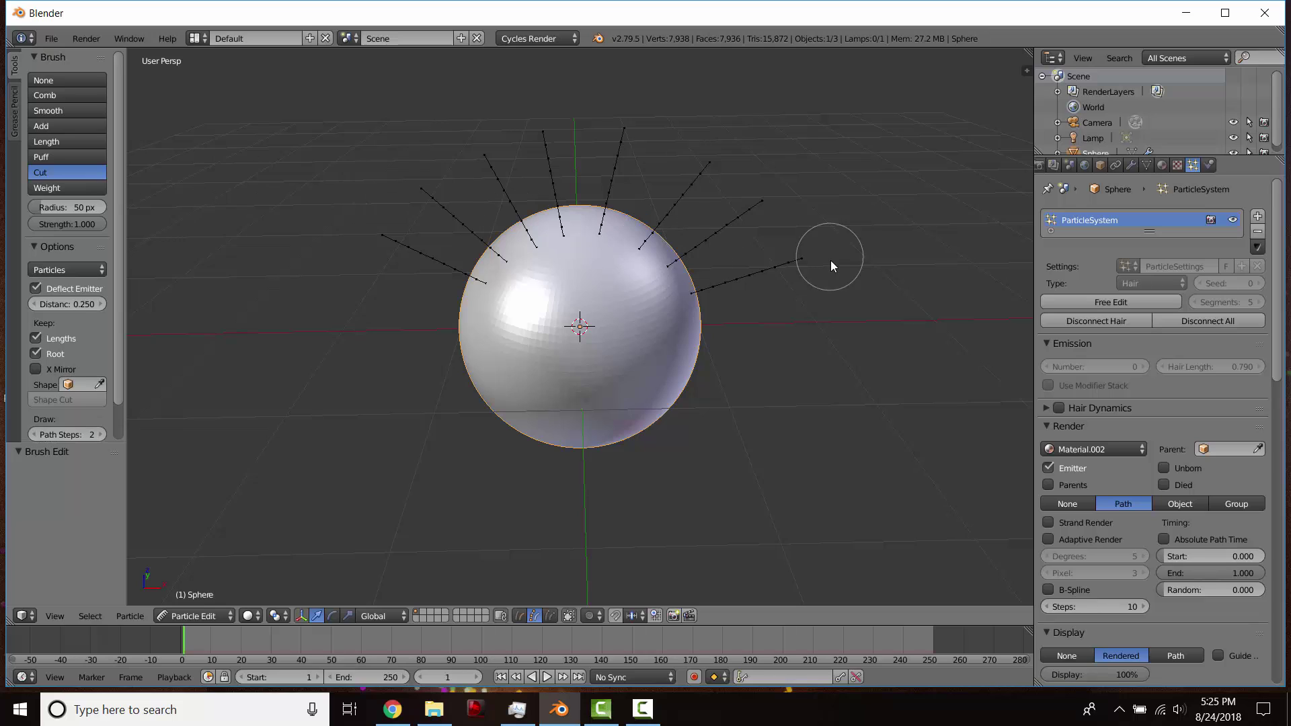
Step: Comb the upper strands to curve left and check the result in Object Mode
left_click(42, 96)
mouse_move(758, 229)
left_mouse_down()
mouse_move(457, 204)
mouse_move(535, 167)
mouse_move(485, 271)
left_mouse_up()
left_click(195, 616)
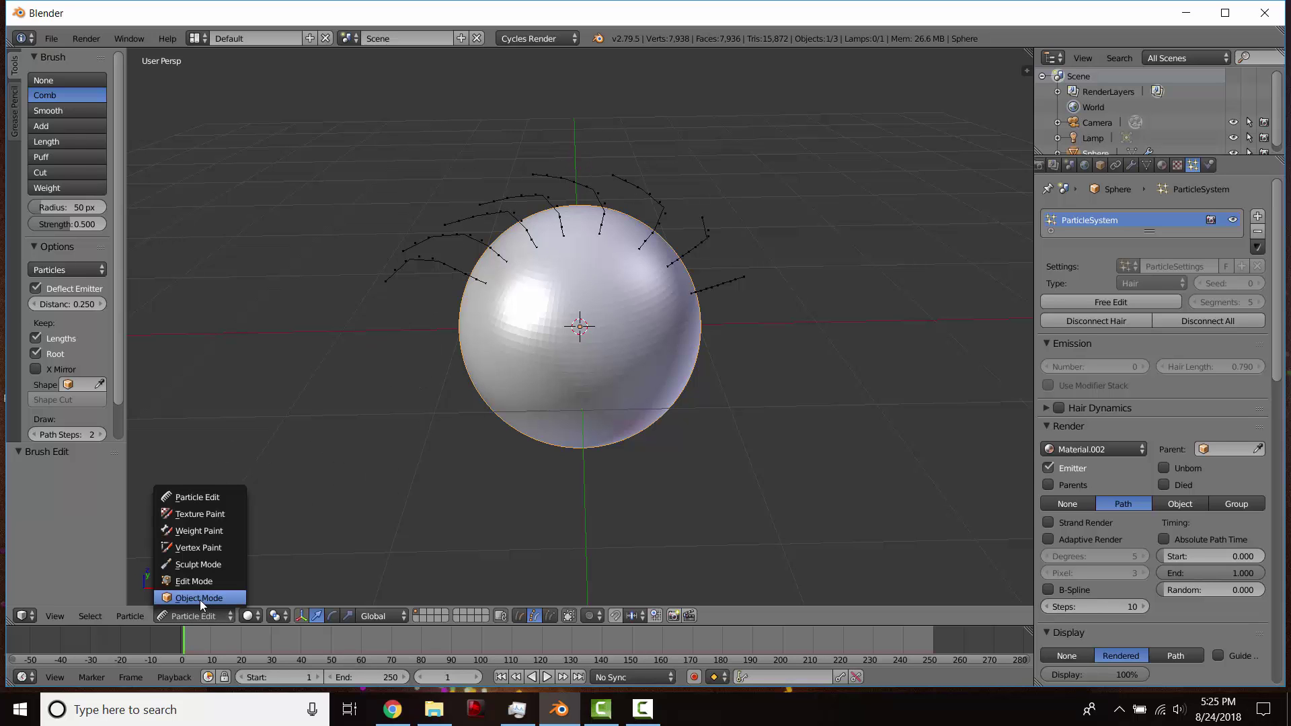
left_click(202, 494)
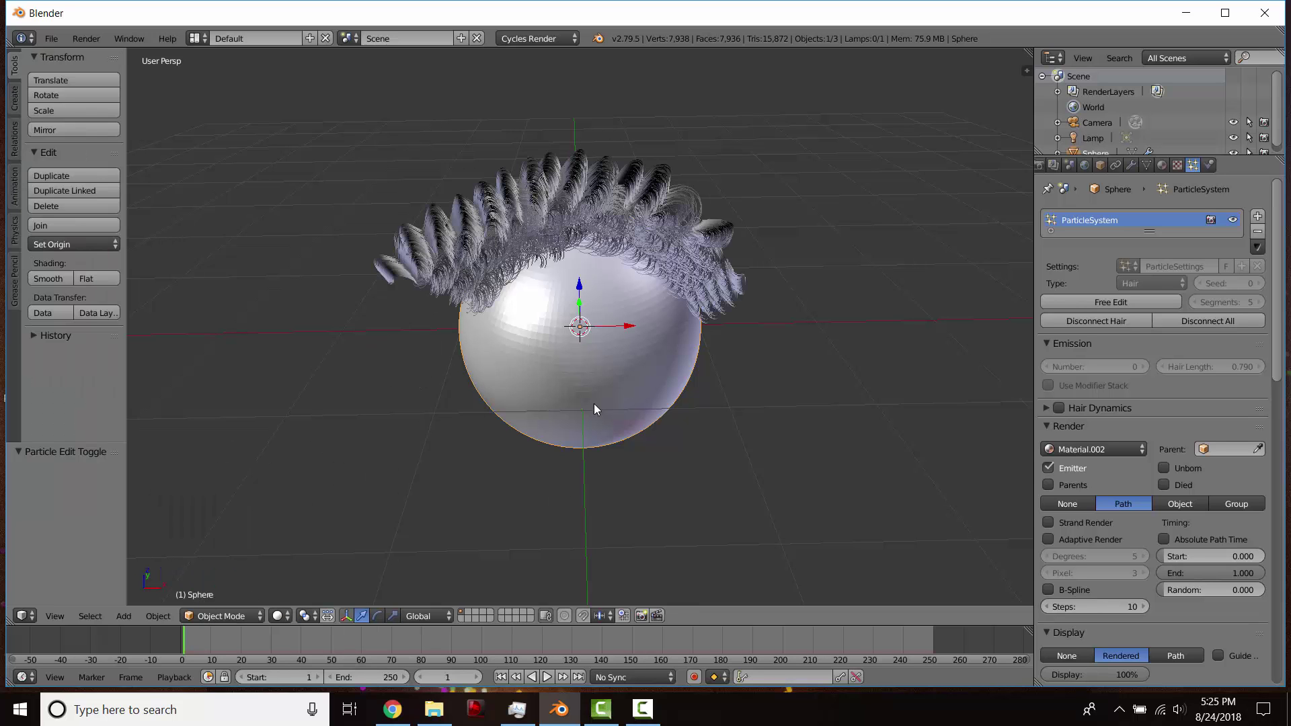
Step: Back in Particle Edit, comb the front strands left, the top strands up-left and the right-side strands rightward
left_click(222, 616)
left_click(226, 497)
middle_click_drag(461, 270, 607, 306)
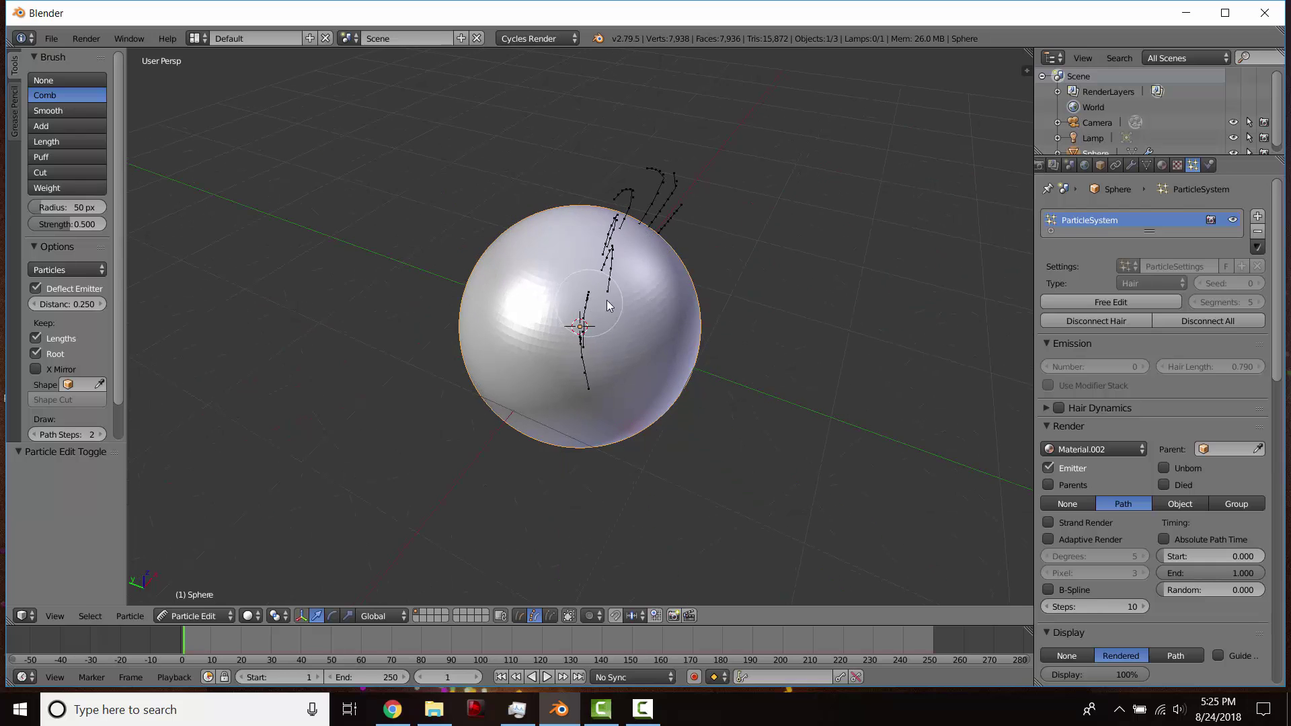
left_click_drag(582, 309, 528, 289)
left_click_drag(610, 379, 501, 367)
left_click_drag(564, 289, 371, 268)
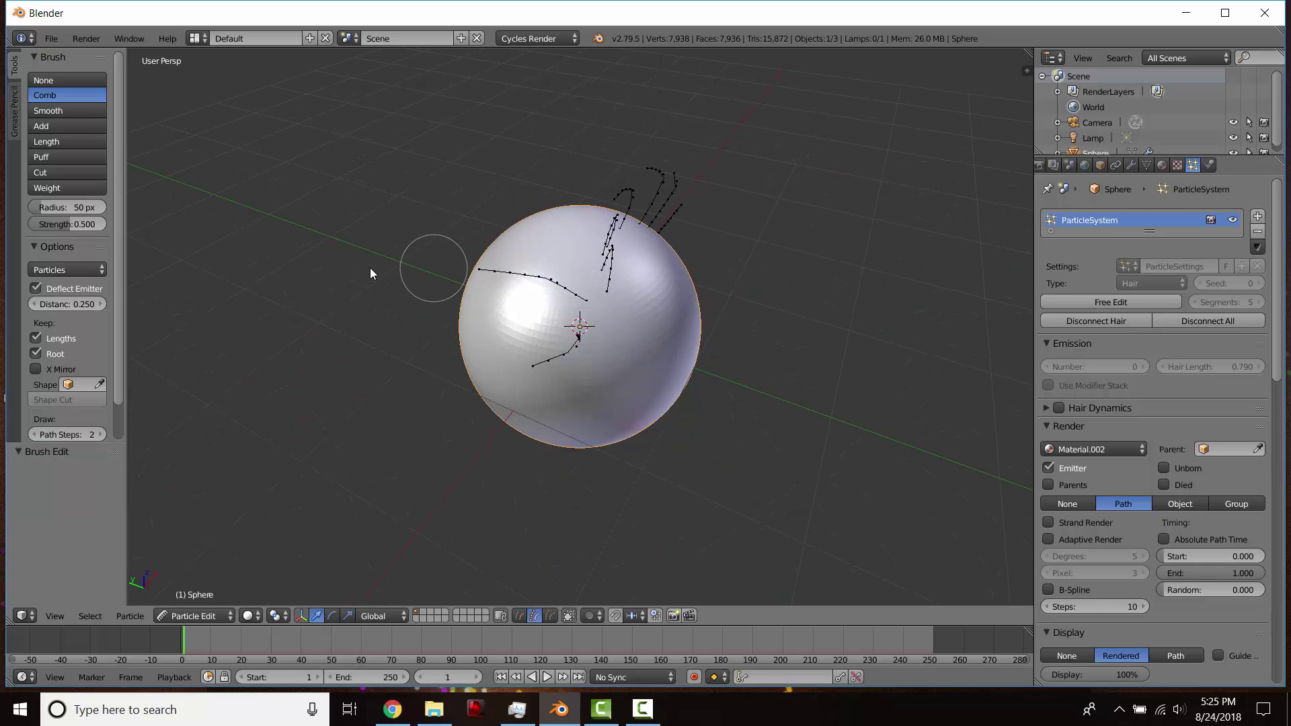
middle_click_drag(708, 268, 607, 250)
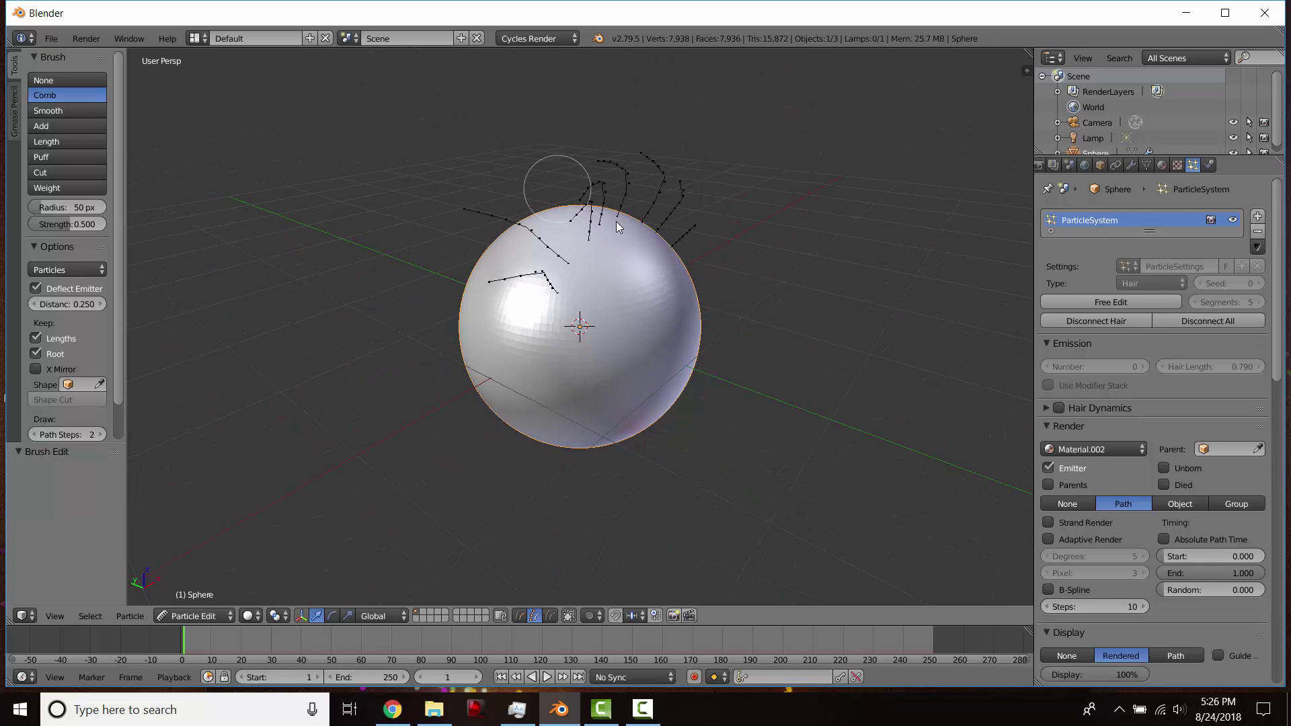
left_click_drag(614, 221, 577, 178)
middle_click_drag(576, 179, 601, 242)
left_click_drag(612, 208, 659, 217)
middle_click_drag(655, 201, 580, 182)
middle_click_drag(725, 389, 416, 478)
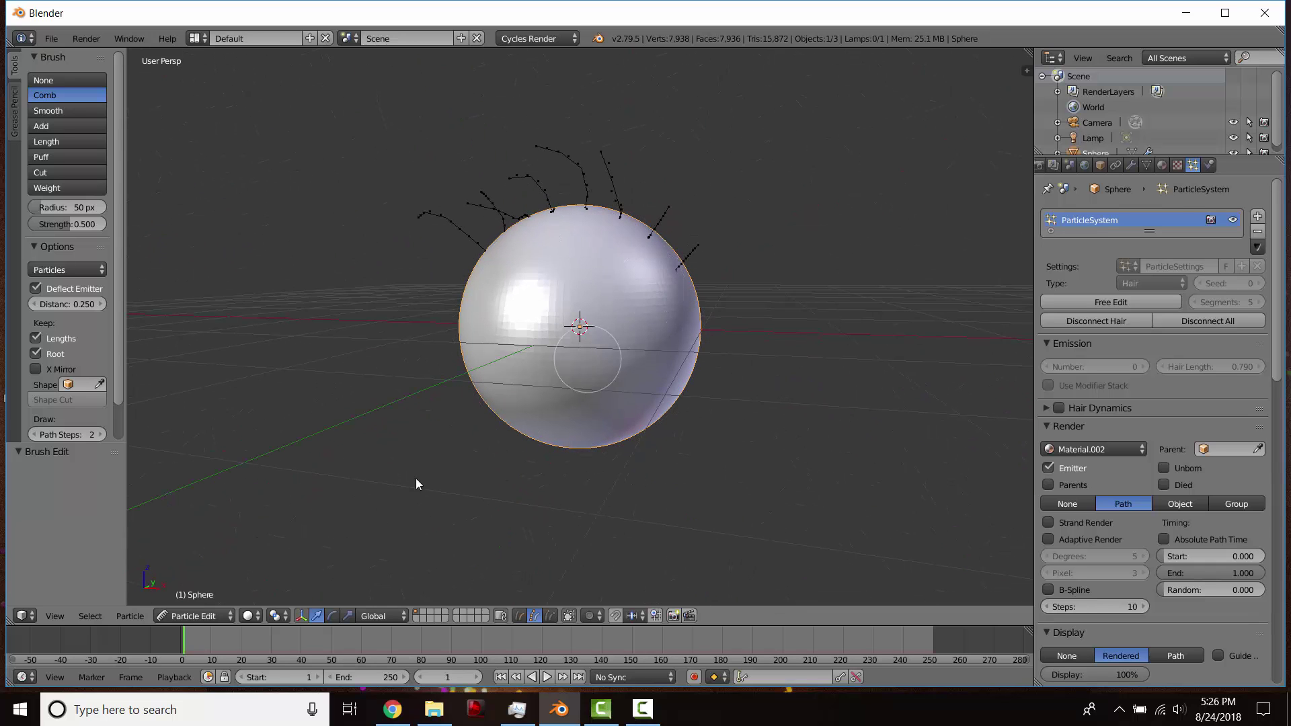
Step: Return to Object Mode to view the dense curly tufts on the sphere's top
left_click(212, 615)
left_click(218, 599)
middle_click_drag(544, 334, 568, 321)
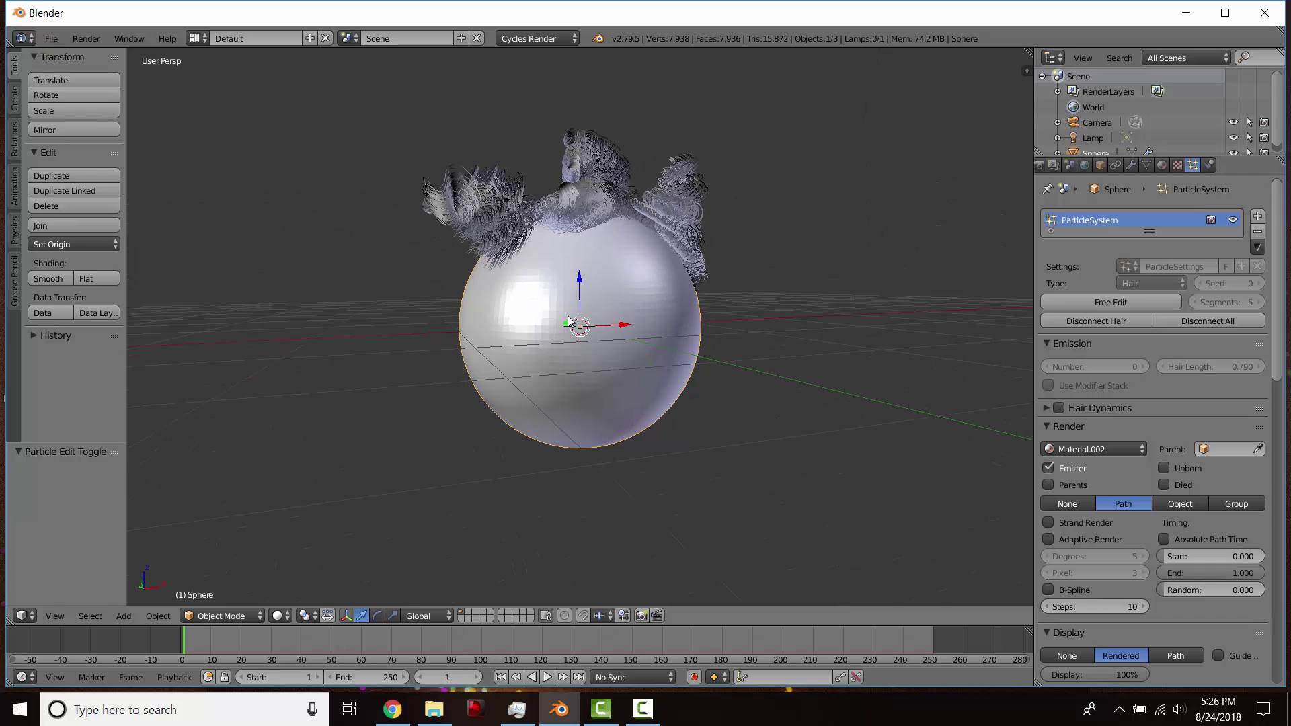
Step: Align the camera to the current view, then select the lamp and look down on the sphere
key("ctrl+alt+KP_0")
middle_click_drag(731, 349, 704, 186)
right_click(841, 183)
key("shift+z")
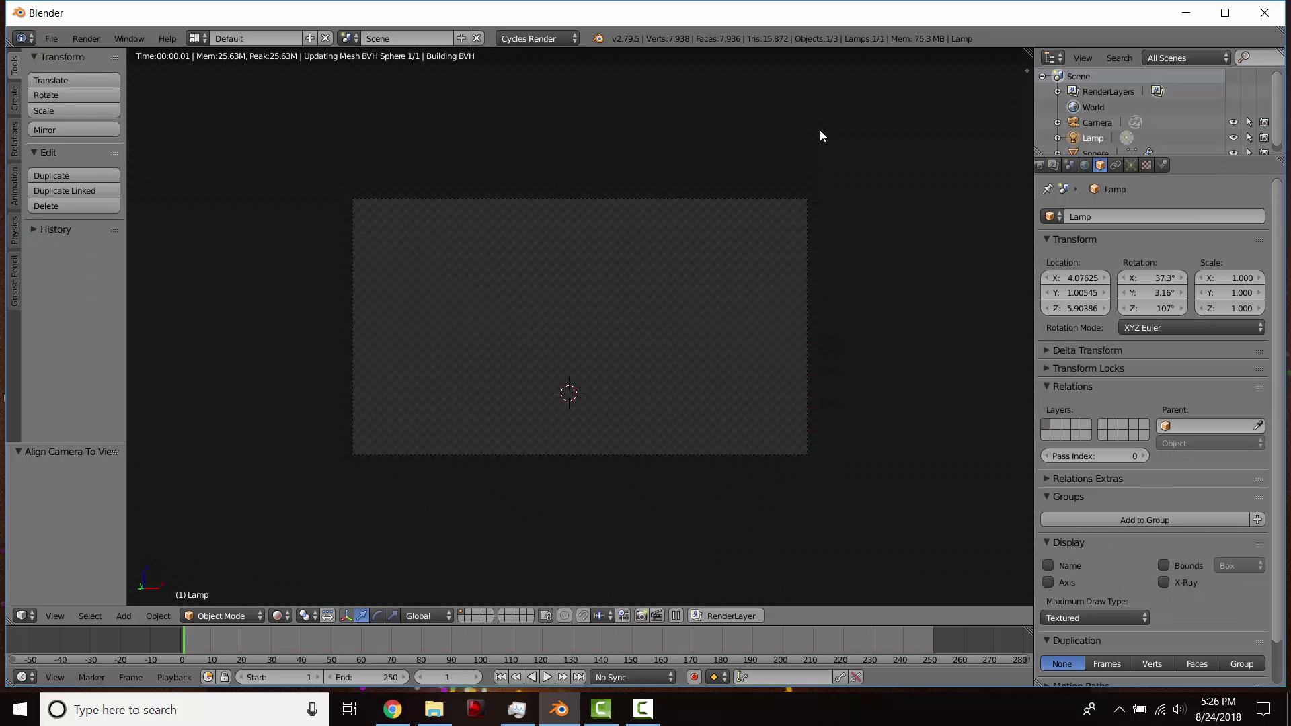
scroll(817, 175, "down", 2)
key("shift+z")
scroll(756, 96, "down", 2)
middle_click_drag(685, 165, 682, 190)
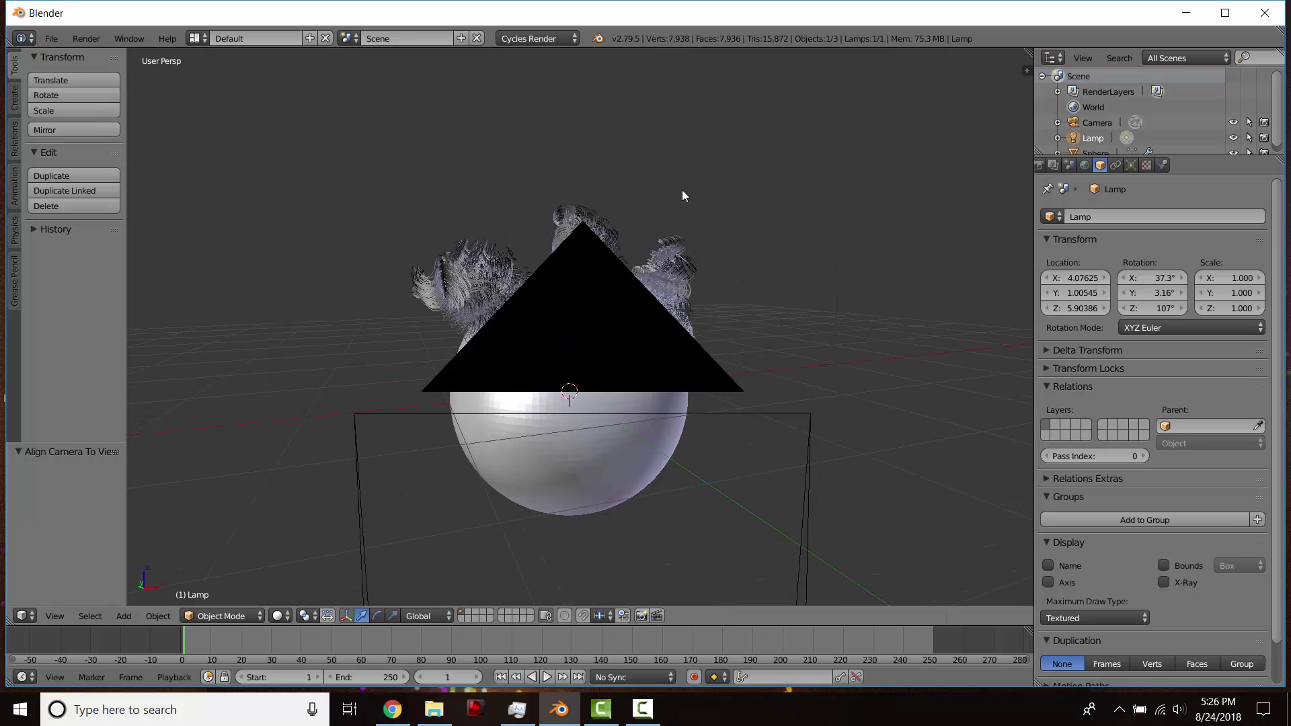
scroll(753, 152, "down", 4)
middle_click_drag(764, 142, 768, 217)
Step: From top view, move the lamp down-left near the sphere to about X 1.38, Y -1.36
key("KP_7")
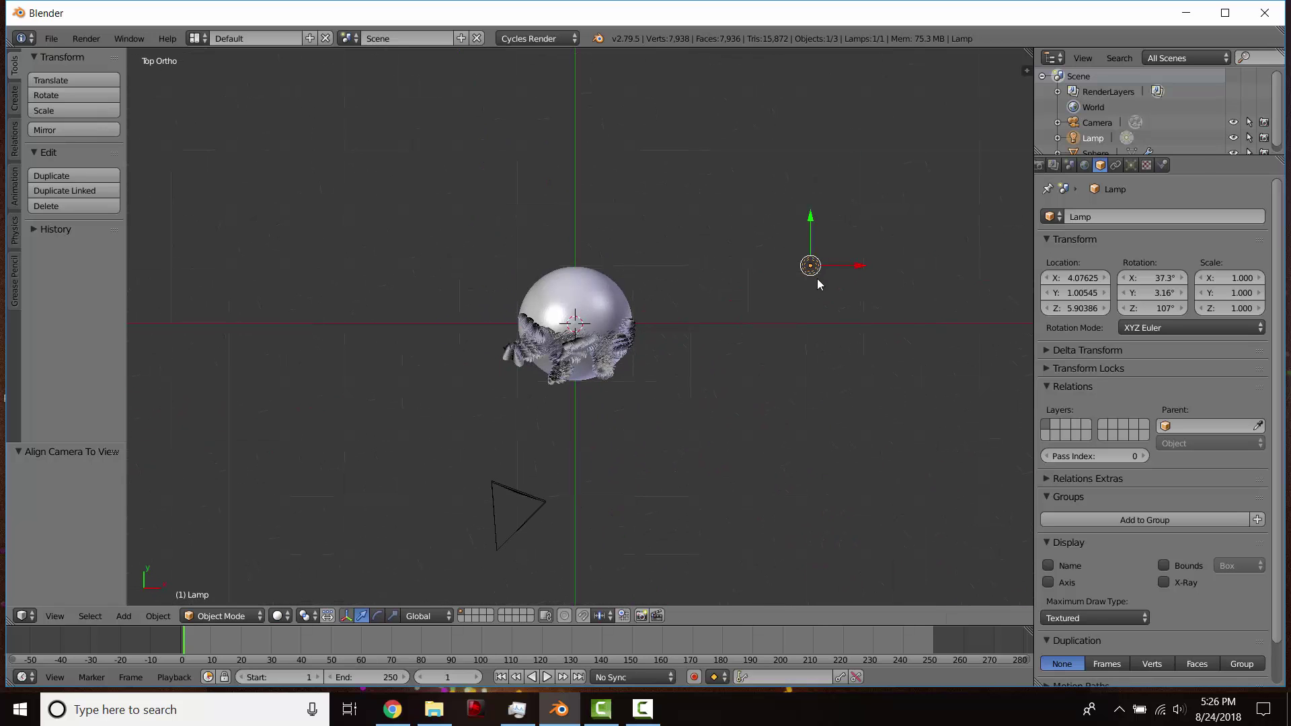
left_click_drag(815, 269, 664, 412)
key("KP_0")
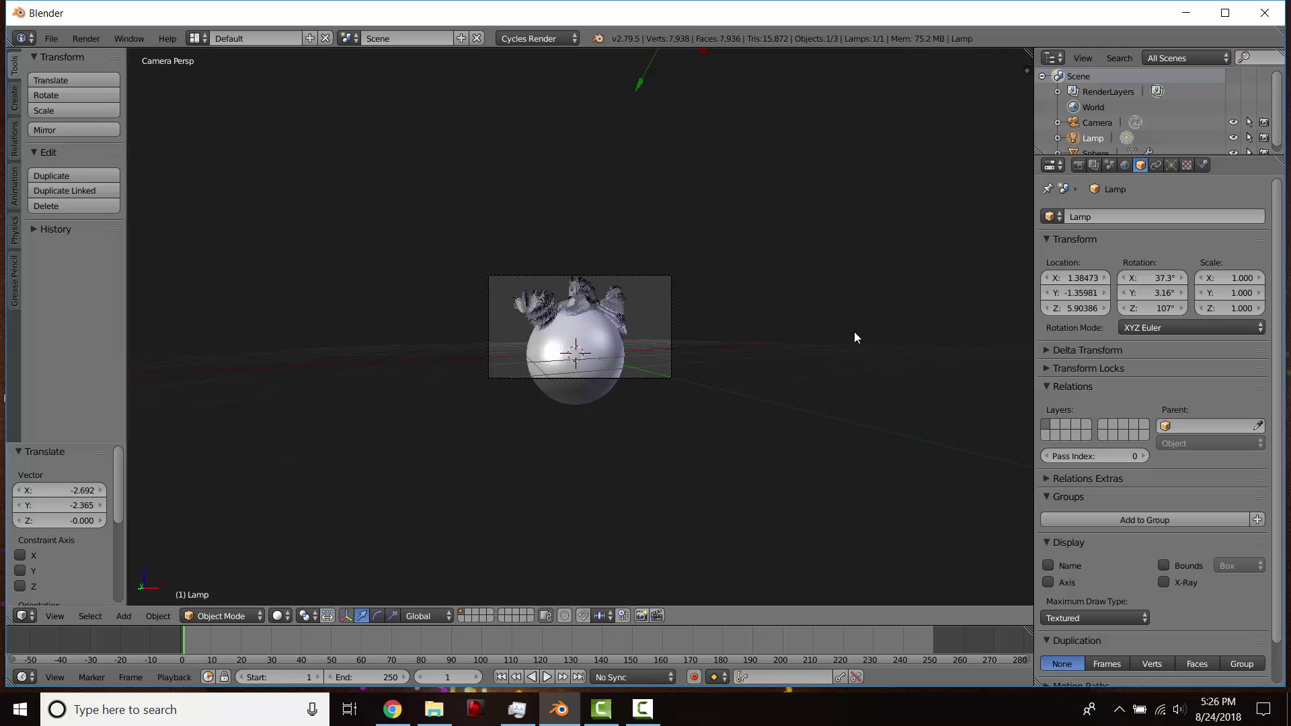
Step: Lower the lamp along the Z axis
key("g")
key("z")
left_click(834, 51)
Step: Make the lamp a square area light of size 2.301
left_click(1172, 164)
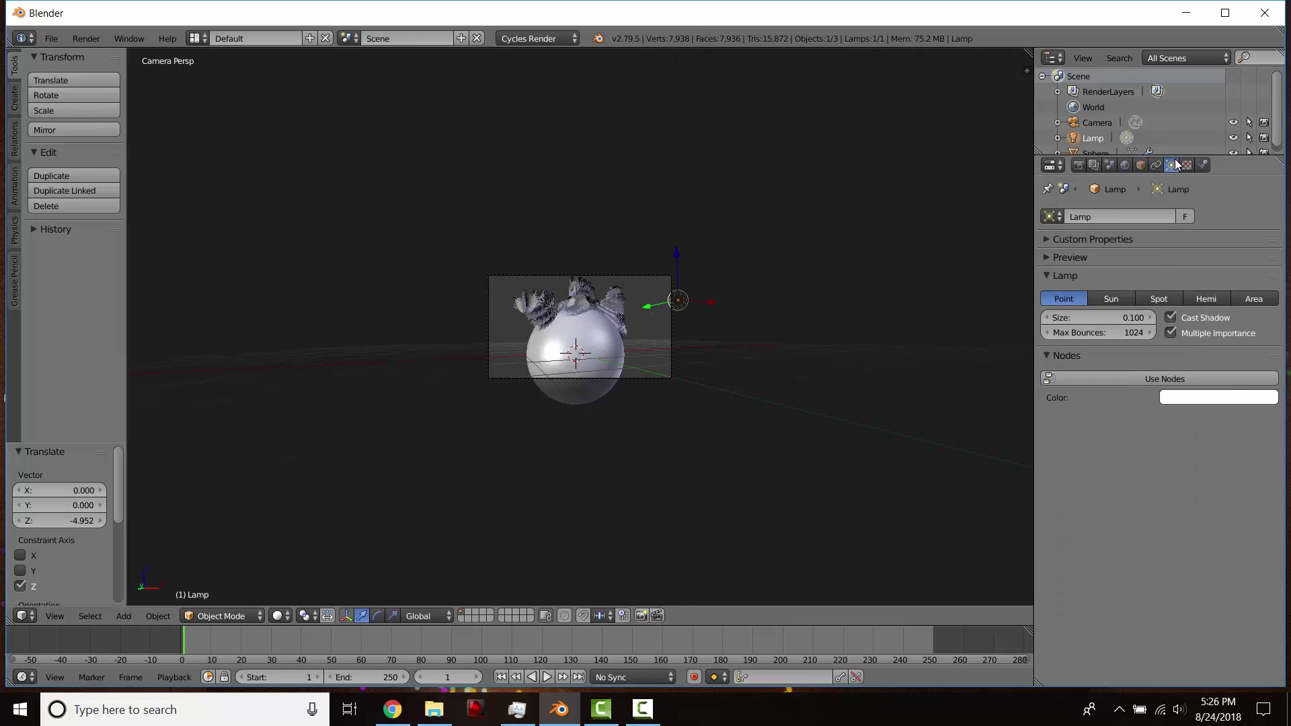
left_click(1253, 298)
left_click(1103, 316)
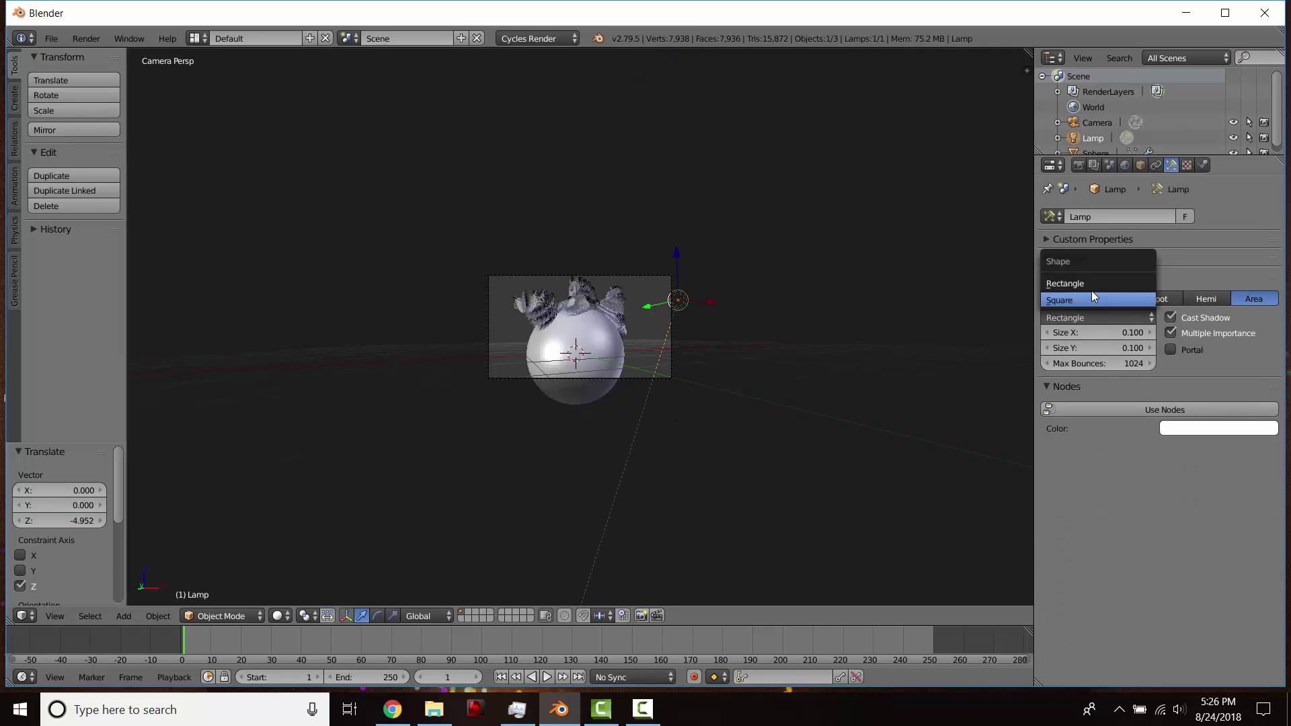
left_click(1092, 294)
left_click_drag(1115, 333, 1251, 333)
Step: Move the lamp 1.247 along X, nudge it along Y and tilt it 33.3° on Y toward the sphere
middle_click_drag(548, 285, 610, 338)
scroll(612, 338, "down", 3)
middle_click_drag(838, 329, 758, 339)
left_click_drag(737, 345, 838, 347)
left_click_drag(777, 318, 772, 294)
key("r")
key("y")
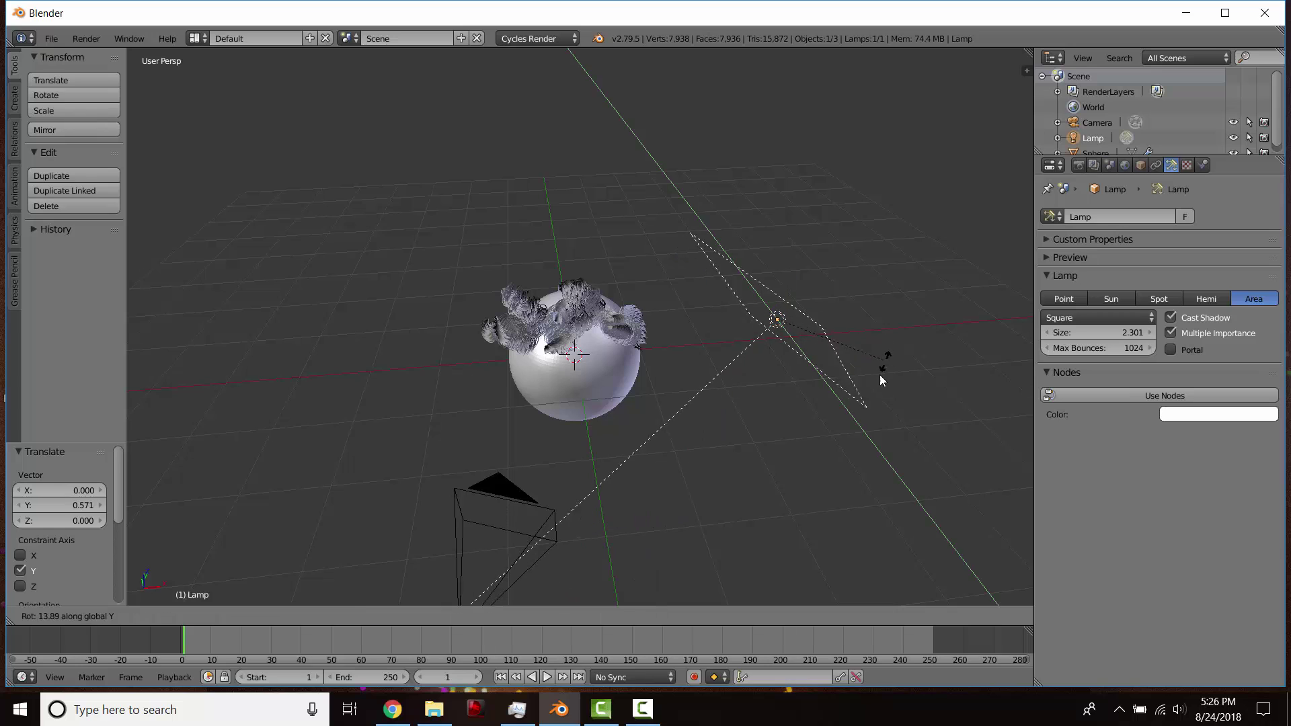
left_click(867, 395)
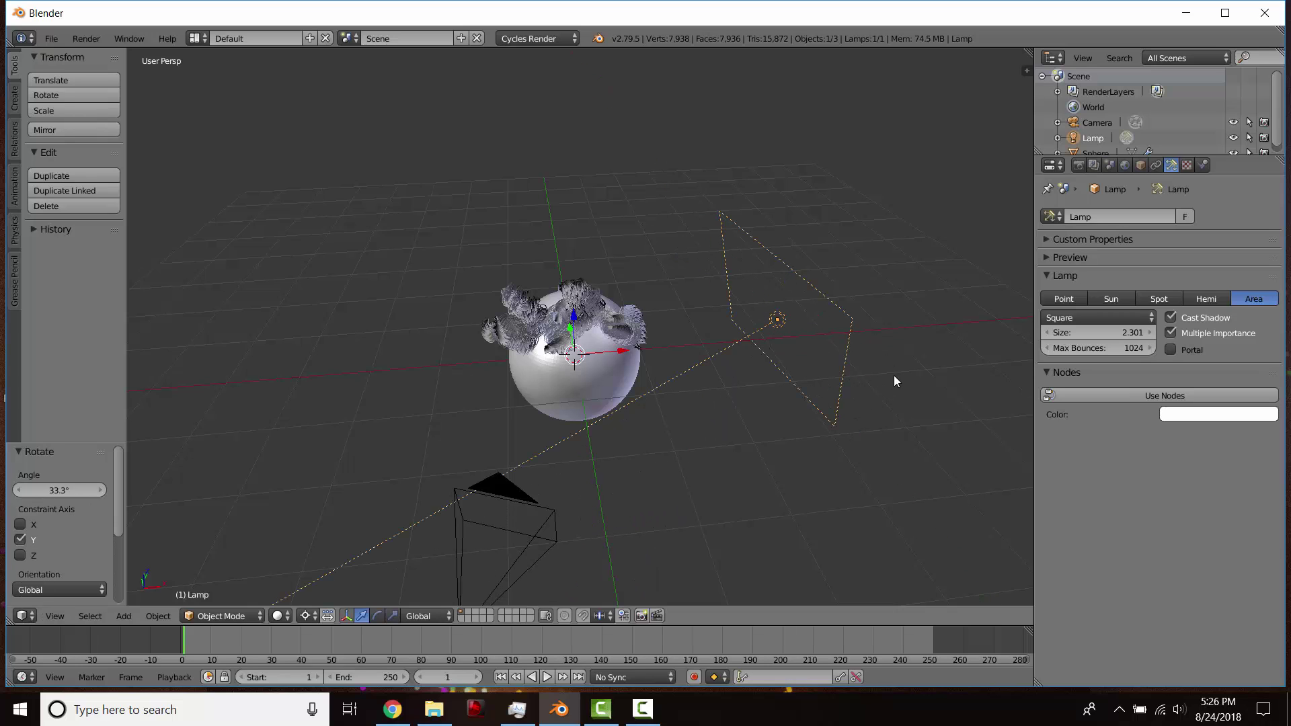
Step: Duplicate the lamp as Lamp.001, rotate it around Z to the sphere's opposite side and preview rendered
key("shift+d")
key("r")
key("z")
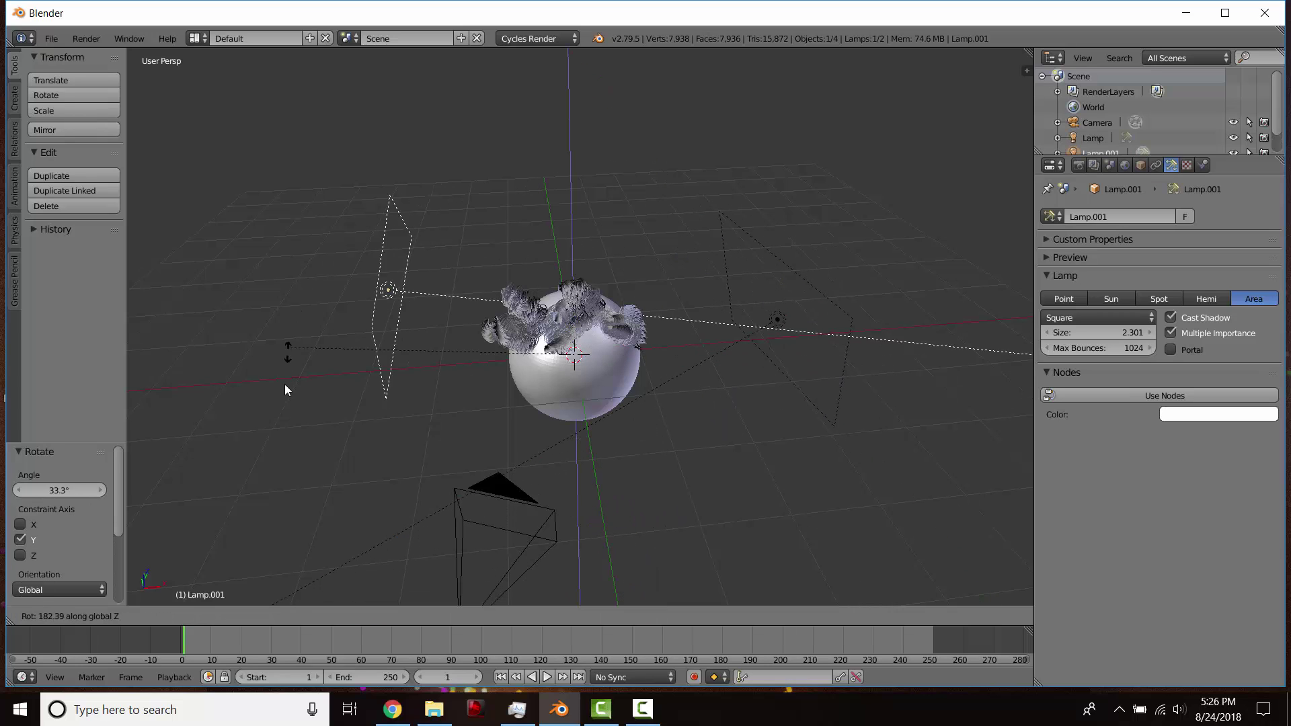
left_click(302, 462)
left_click_drag(566, 329, 576, 384)
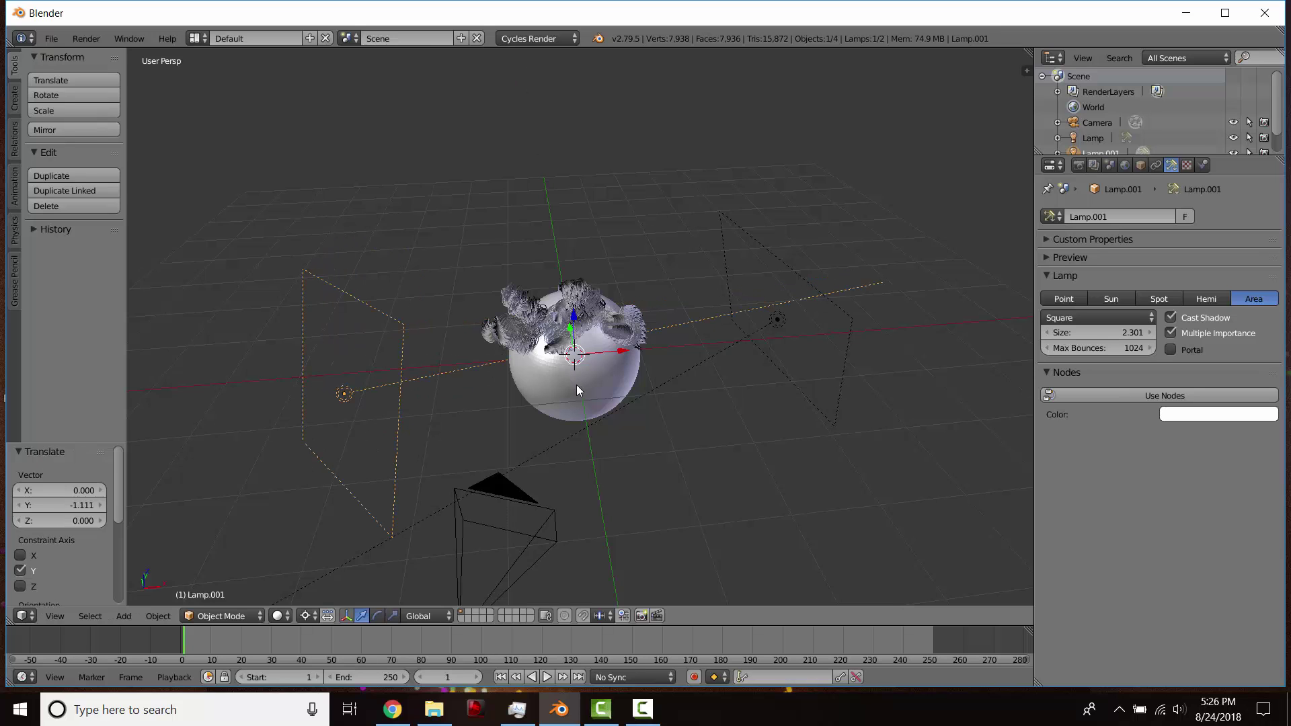
key("KP_0")
key("shift+z")
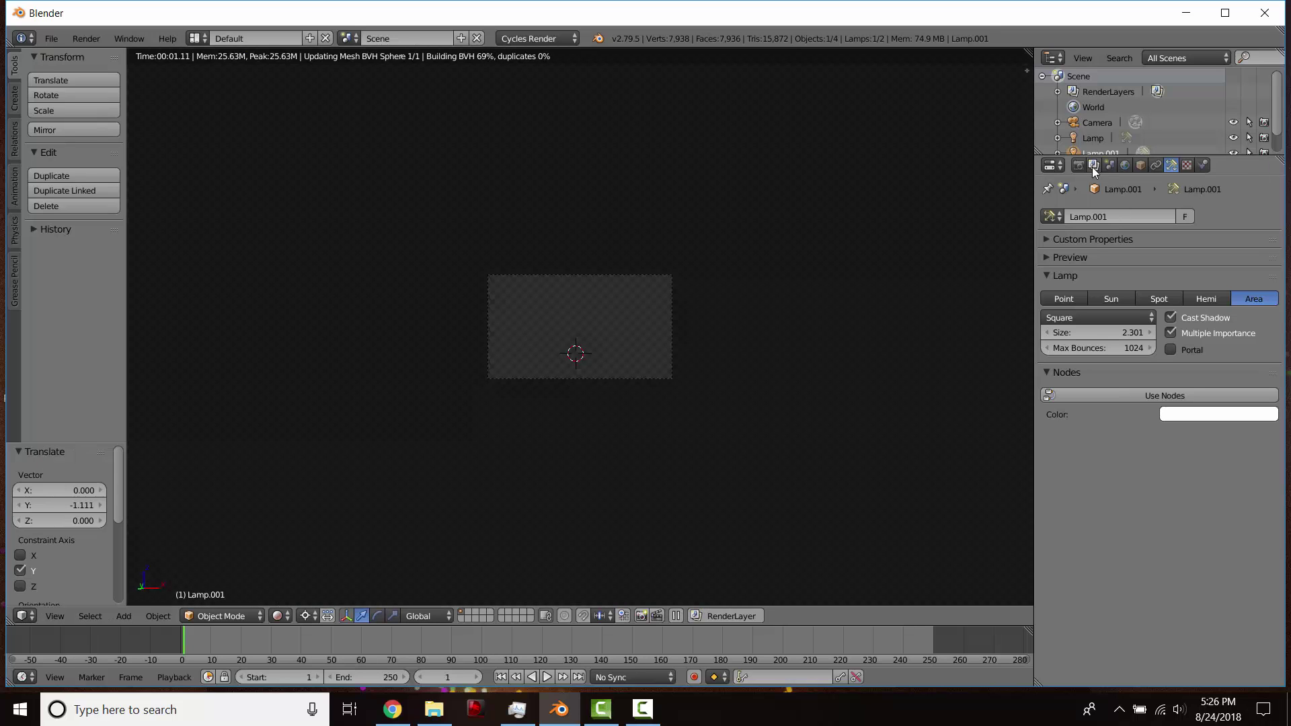
Step: Switch the Cycles render device to GPU Compute, enable Border rendering, and zoom into the camera view
left_click(1077, 166)
left_click(1136, 291)
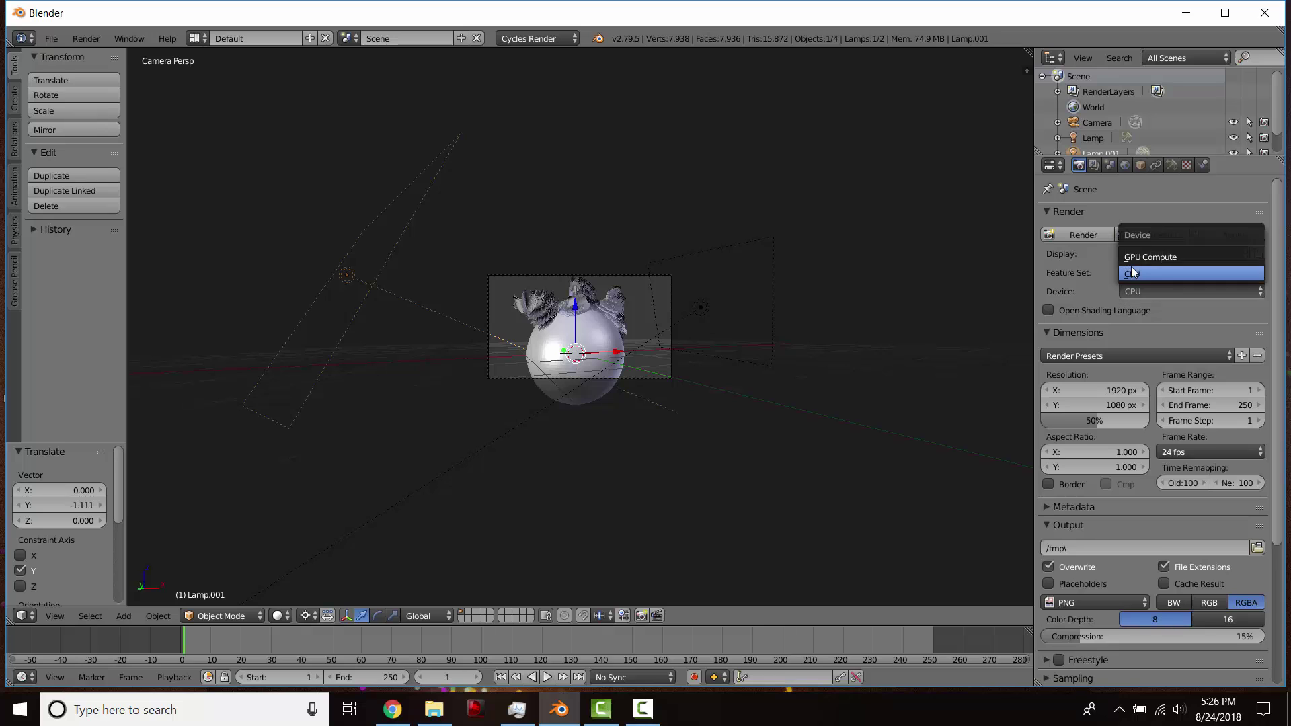
left_click(1150, 273)
left_click(1048, 465)
scroll(599, 387, "up", 3)
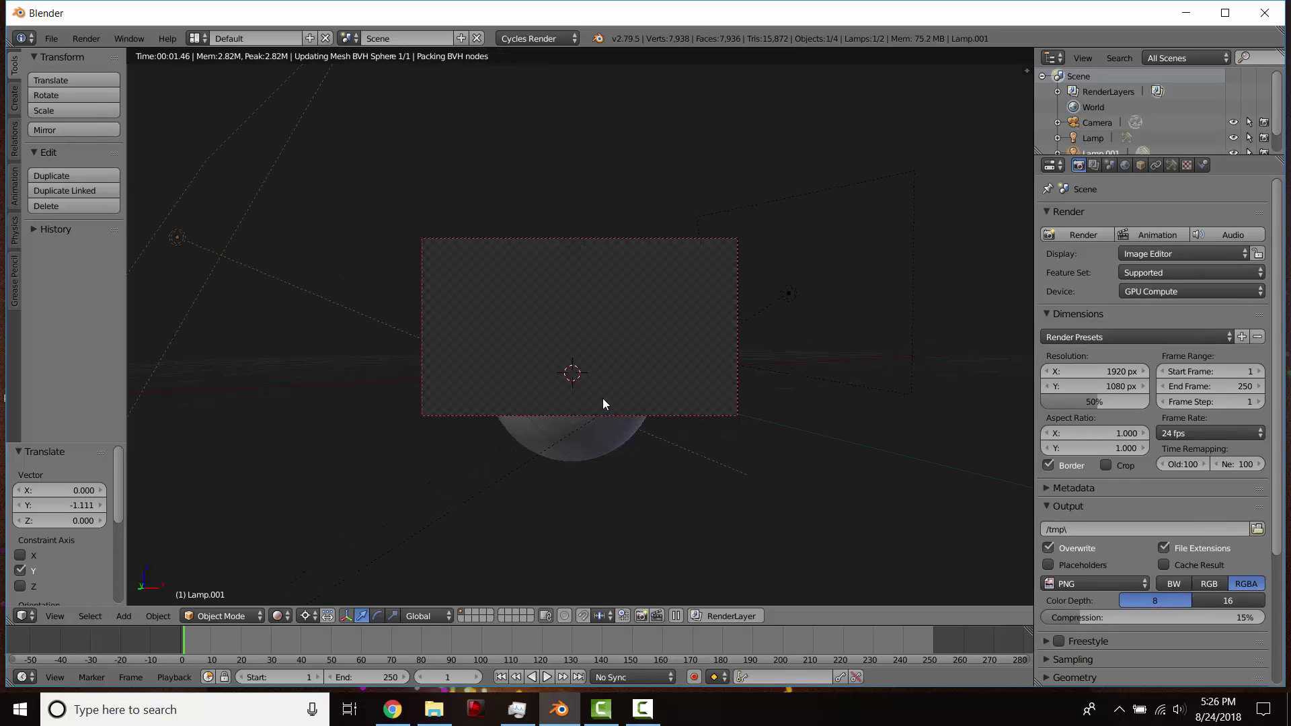
scroll(604, 403, "up", 1)
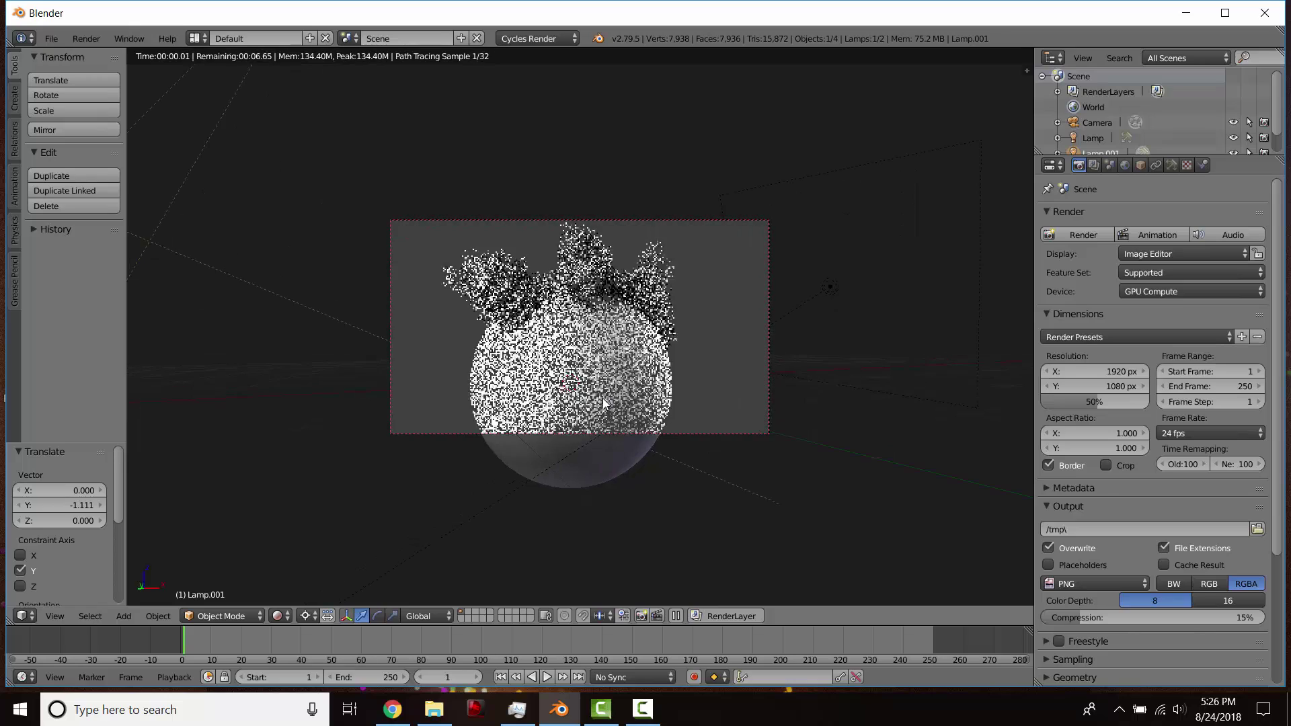
scroll(602, 400, "up", 1)
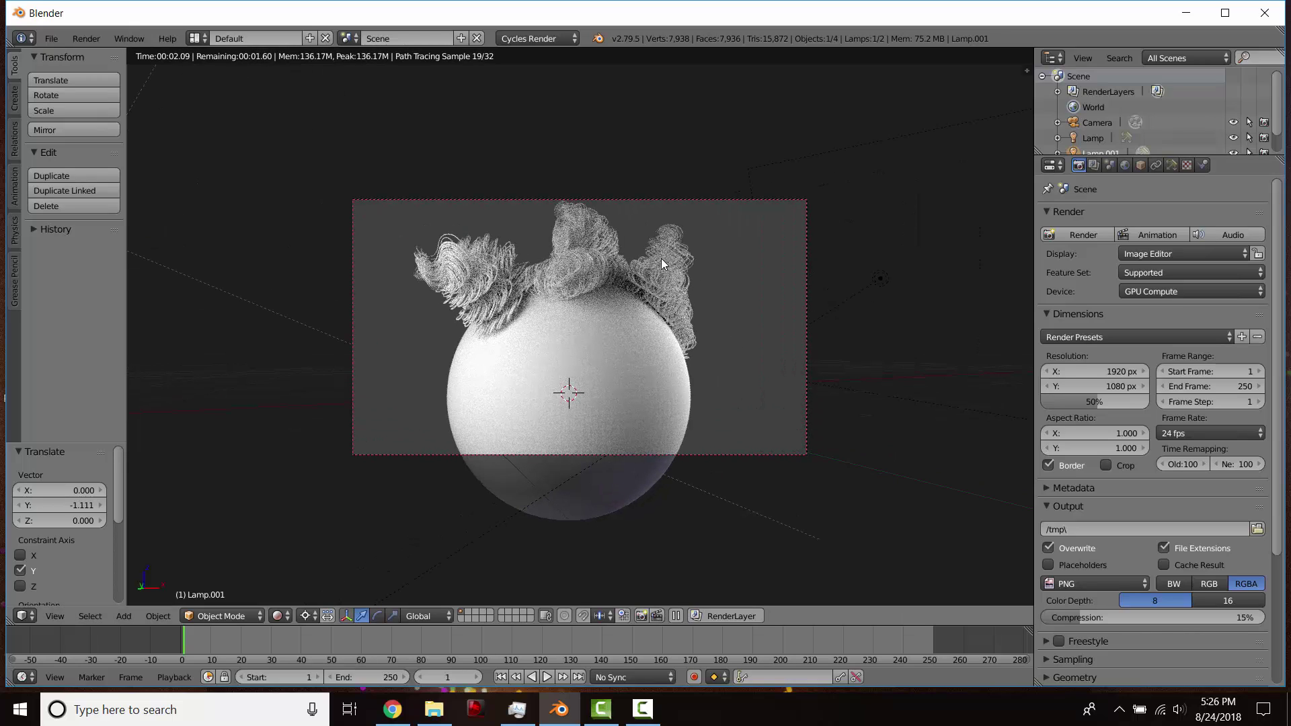
Step: Select the sphere and set its hair particles to render with Material.003
right_click(660, 259)
left_click(1205, 165)
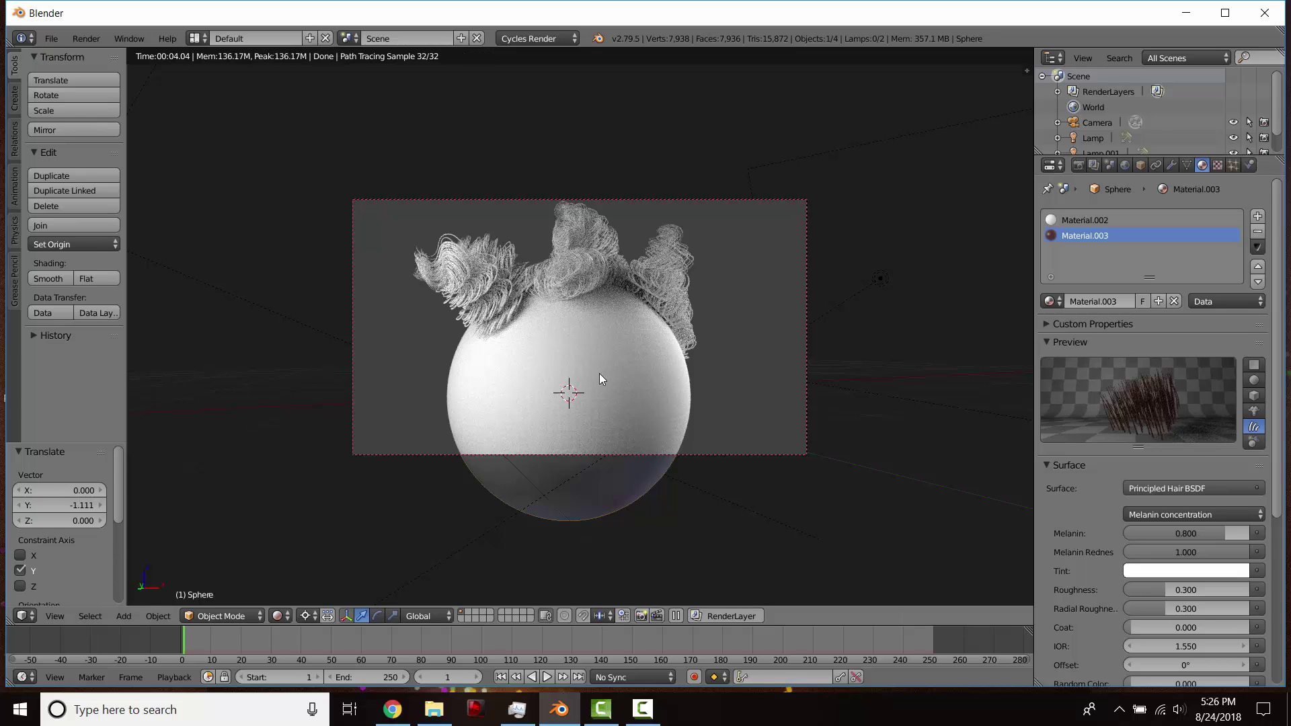
left_click(1232, 165)
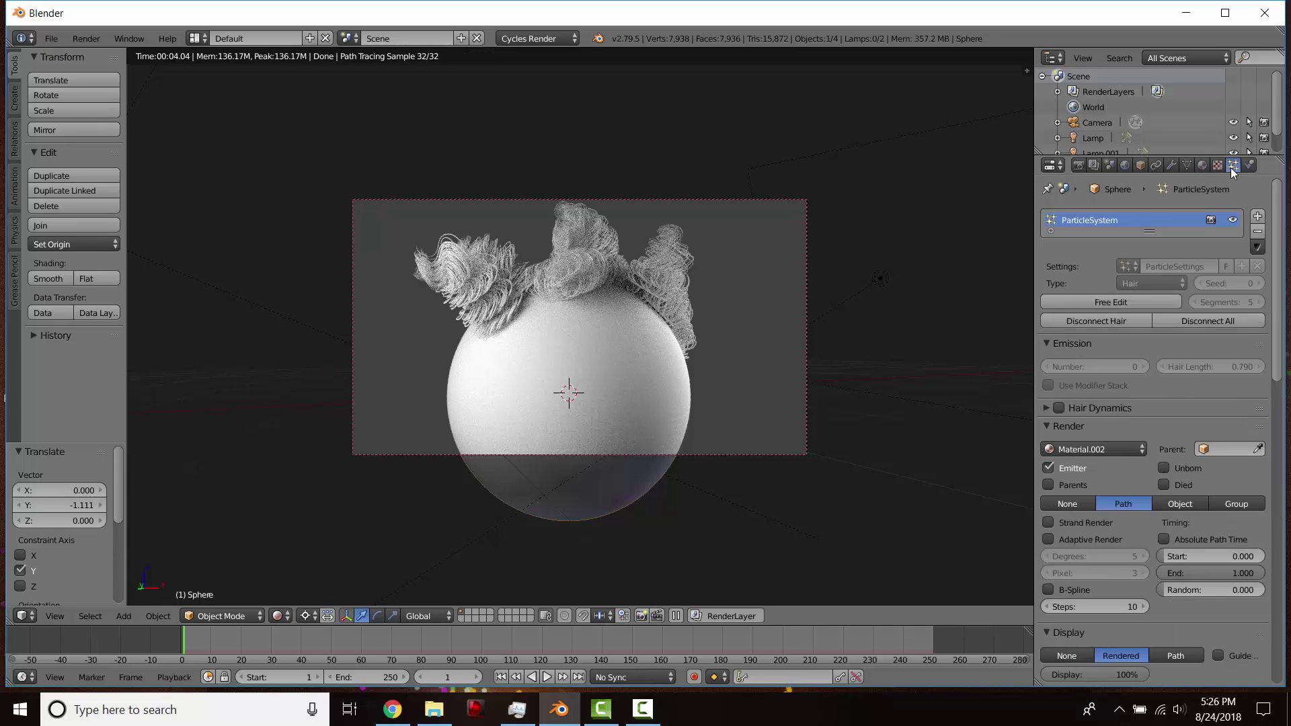
scroll(1088, 440, "down", 1)
left_click(1089, 422)
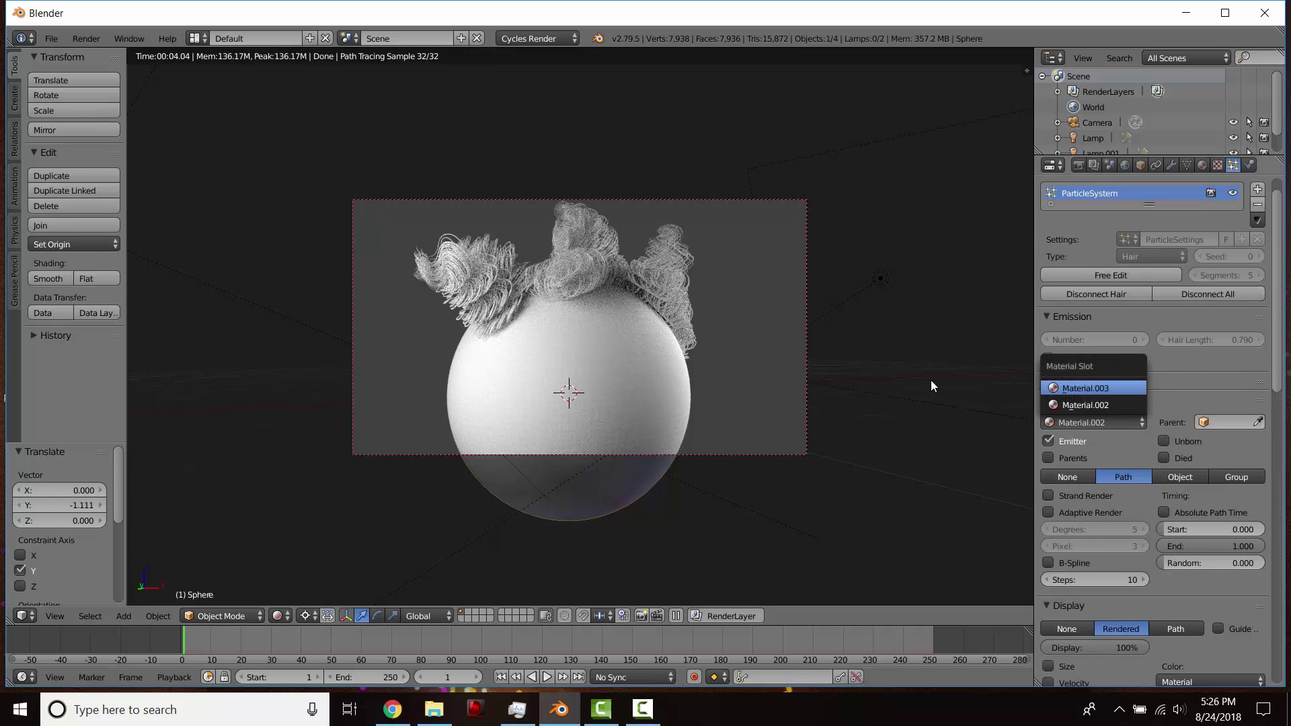
key("Return")
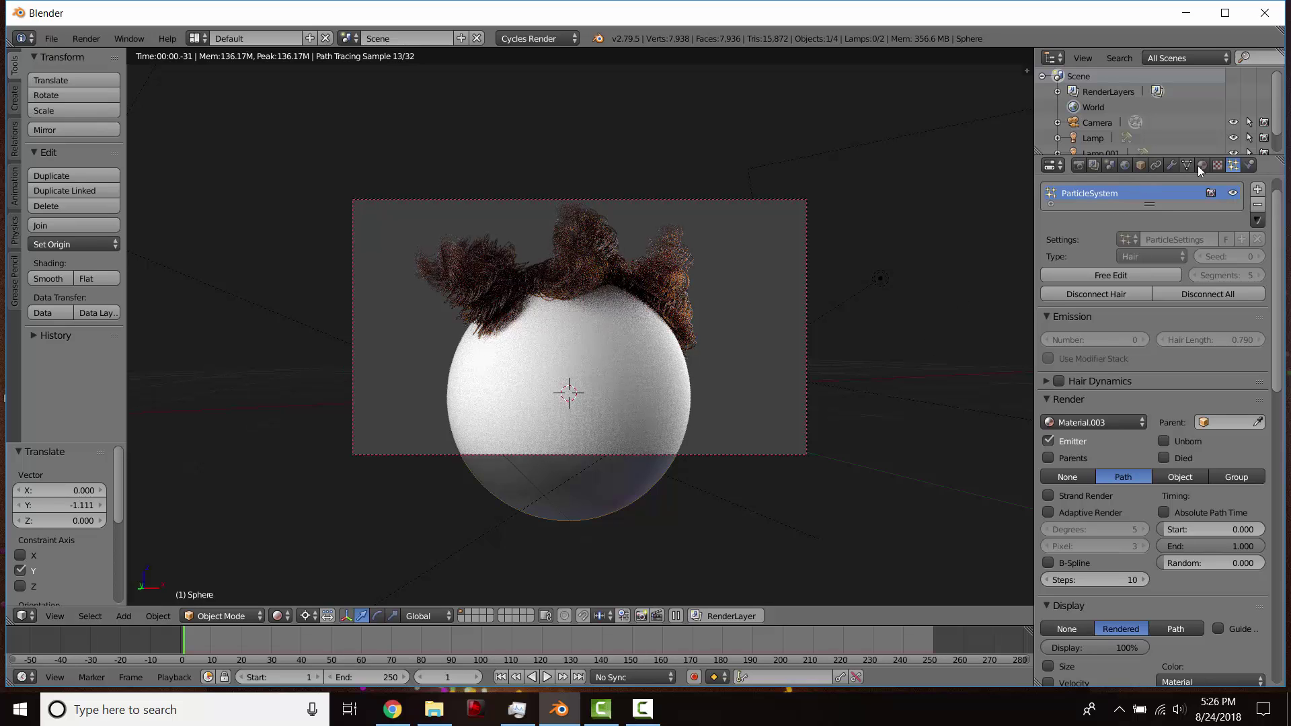
left_click(1125, 166)
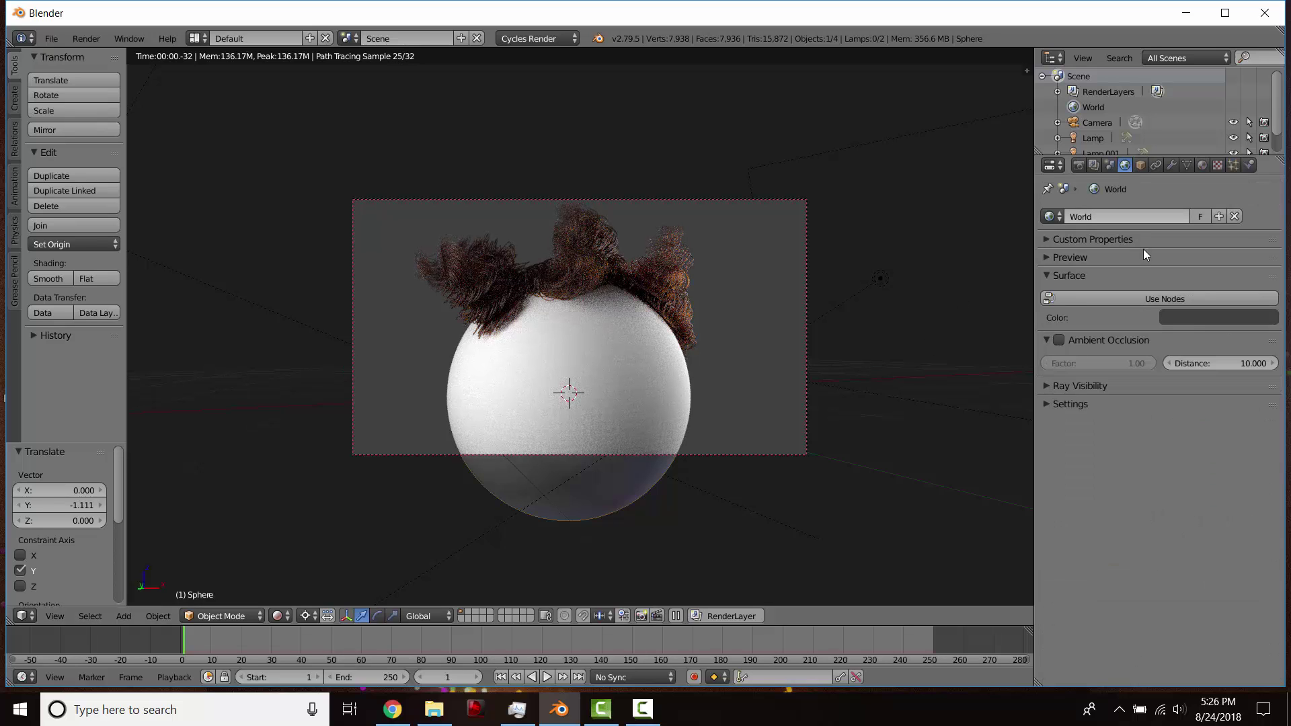
Step: Raise the world background colour to full white (RGB 1.0)
left_click(1191, 313)
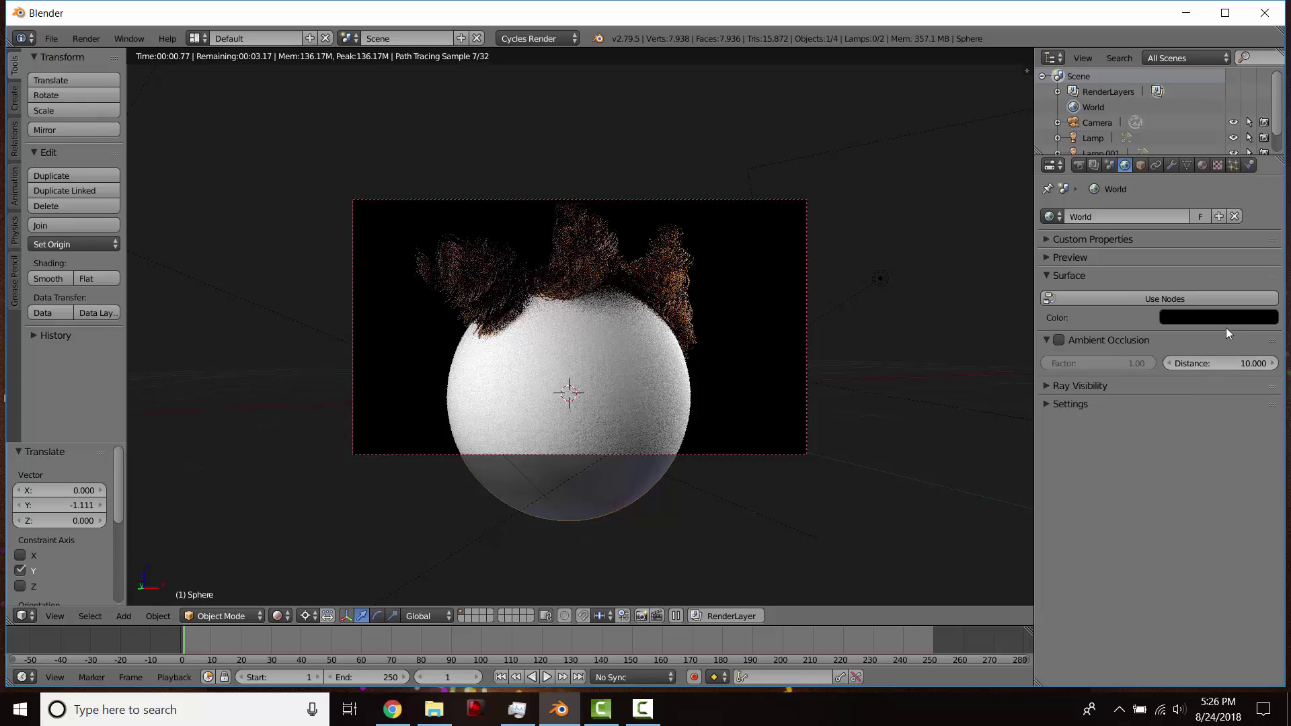
left_click(1218, 316)
scroll(1218, 316, "up", 8)
scroll(1218, 316, "up", 10)
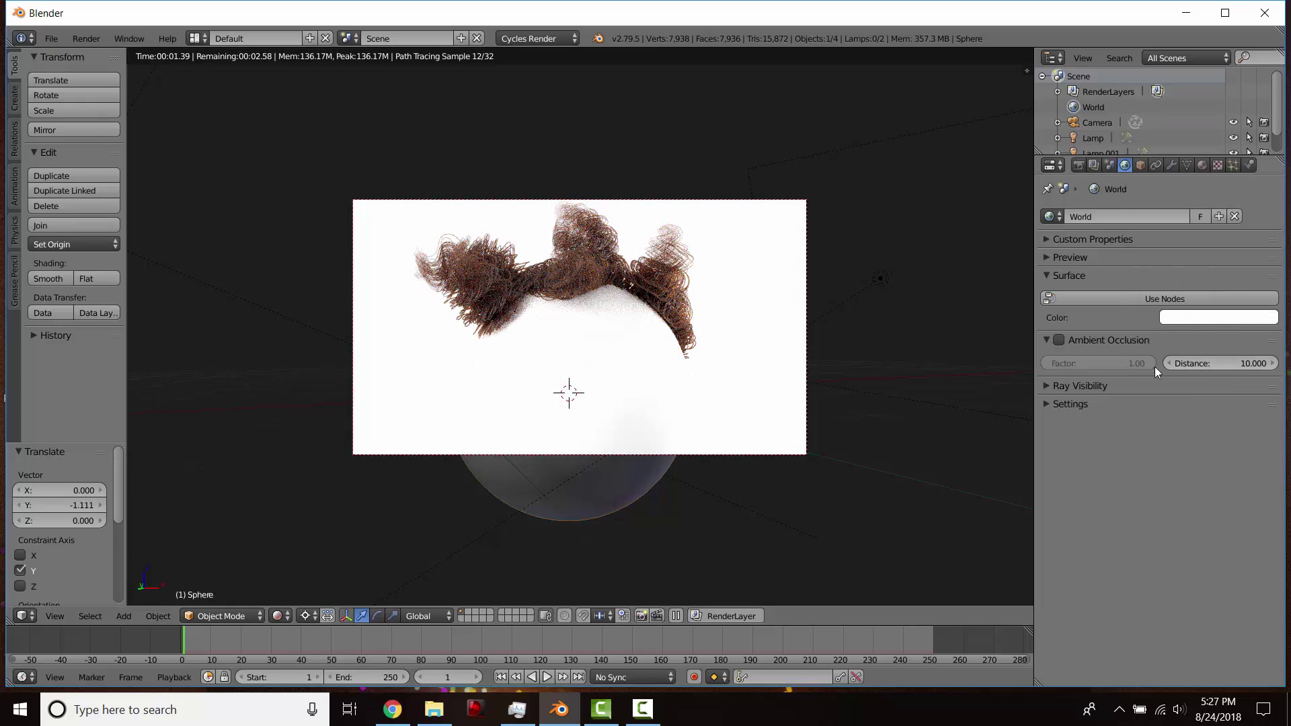
left_click(1189, 315)
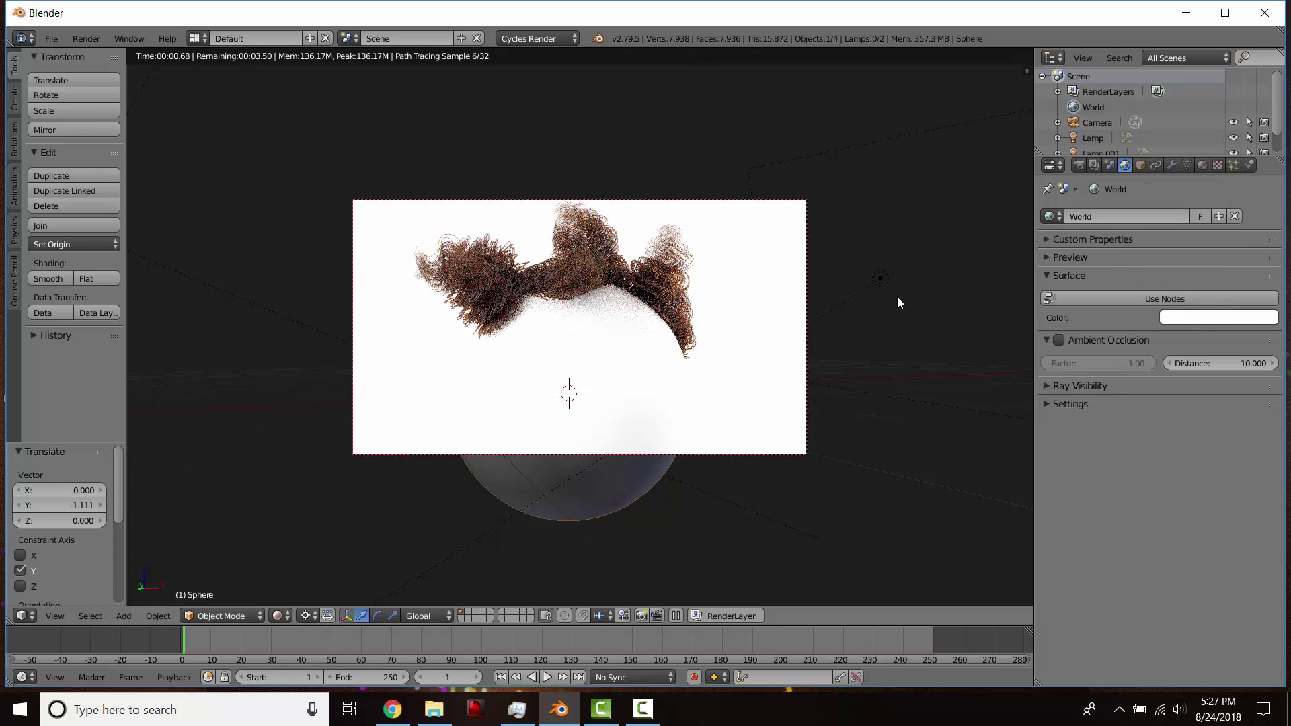
left_click(1234, 165)
Step: Give the Principled Hair BSDF Melanin Redness 0.549, Melanin 0.980 and Roughness 0.000
scroll(1196, 214, "up", 1)
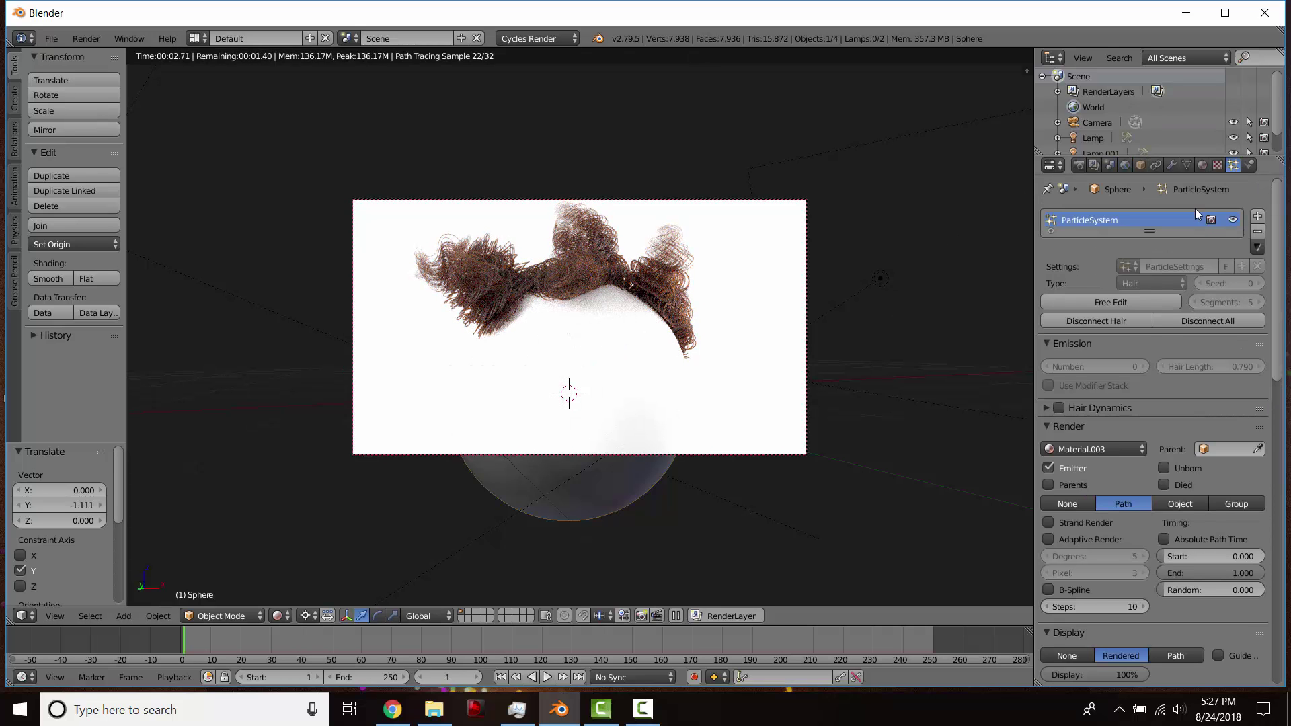
left_click(1203, 165)
scroll(1156, 562, "down", 3)
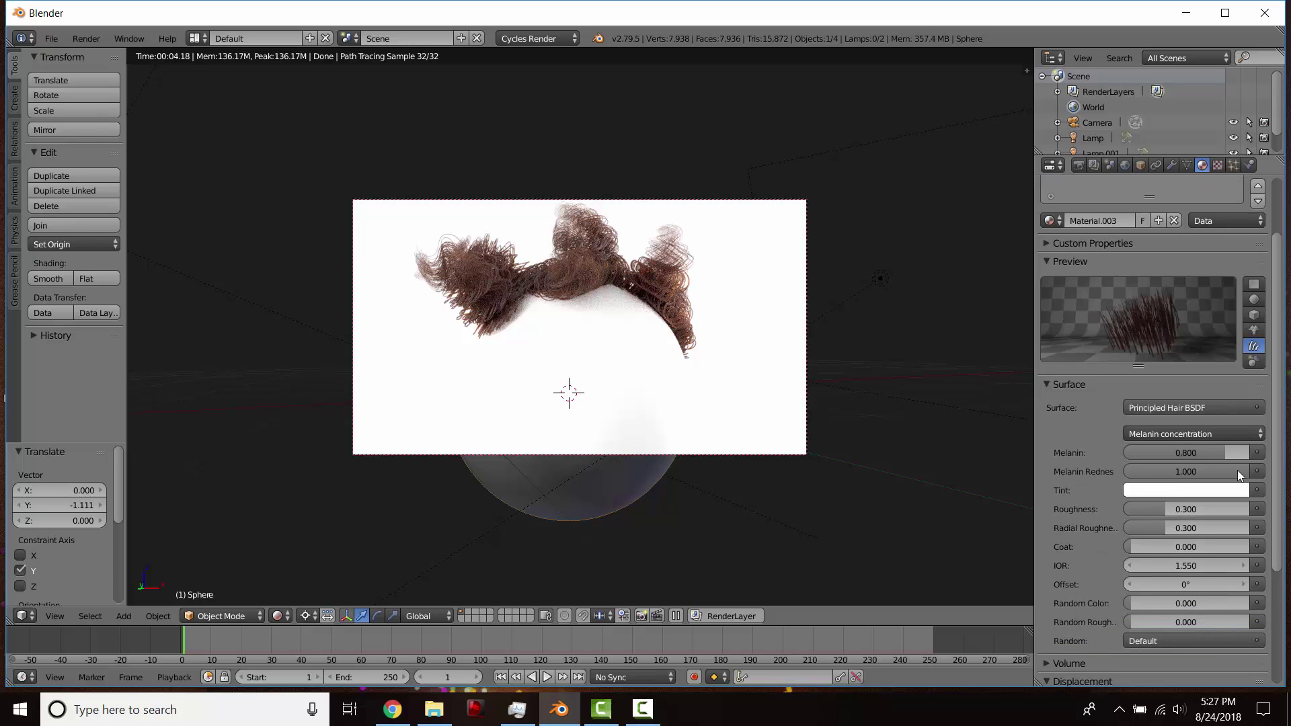
mouse_move(1236, 470)
left_mouse_down()
mouse_move(1127, 476)
mouse_move(1248, 473)
mouse_move(1171, 472)
mouse_move(1162, 453)
left_mouse_up()
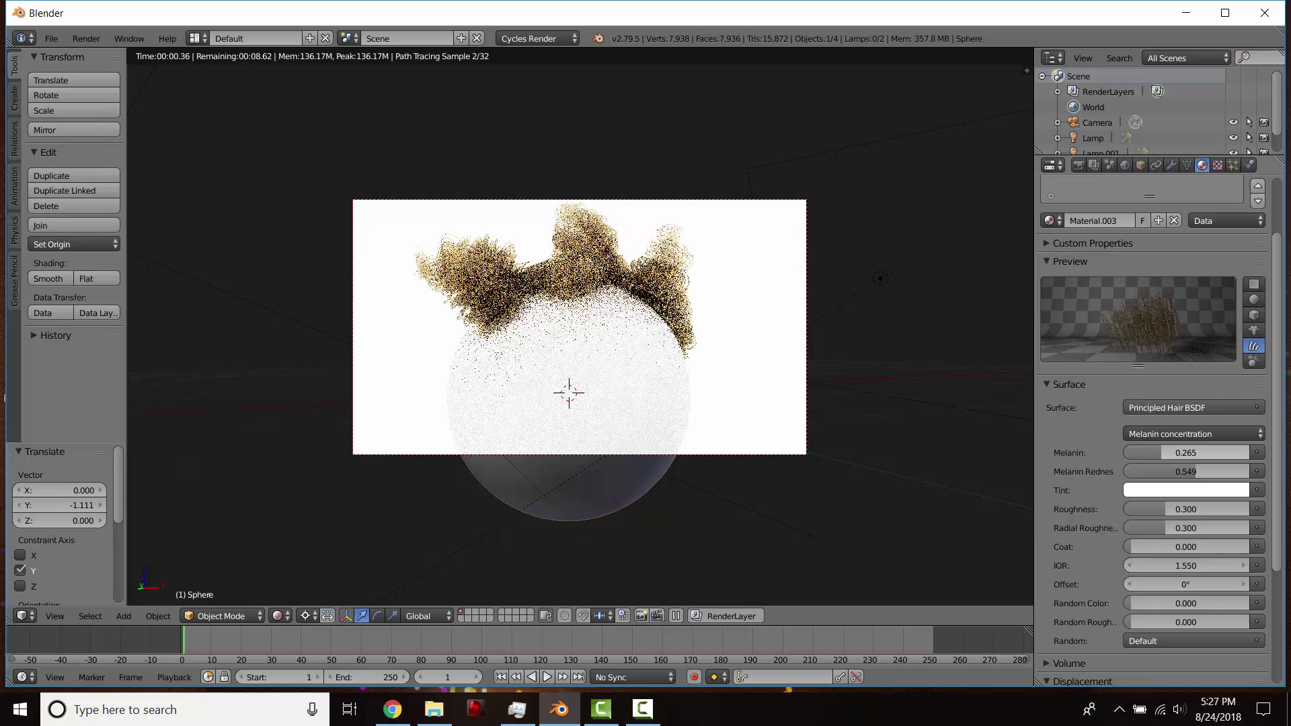
left_click_drag(1169, 450, 1244, 452)
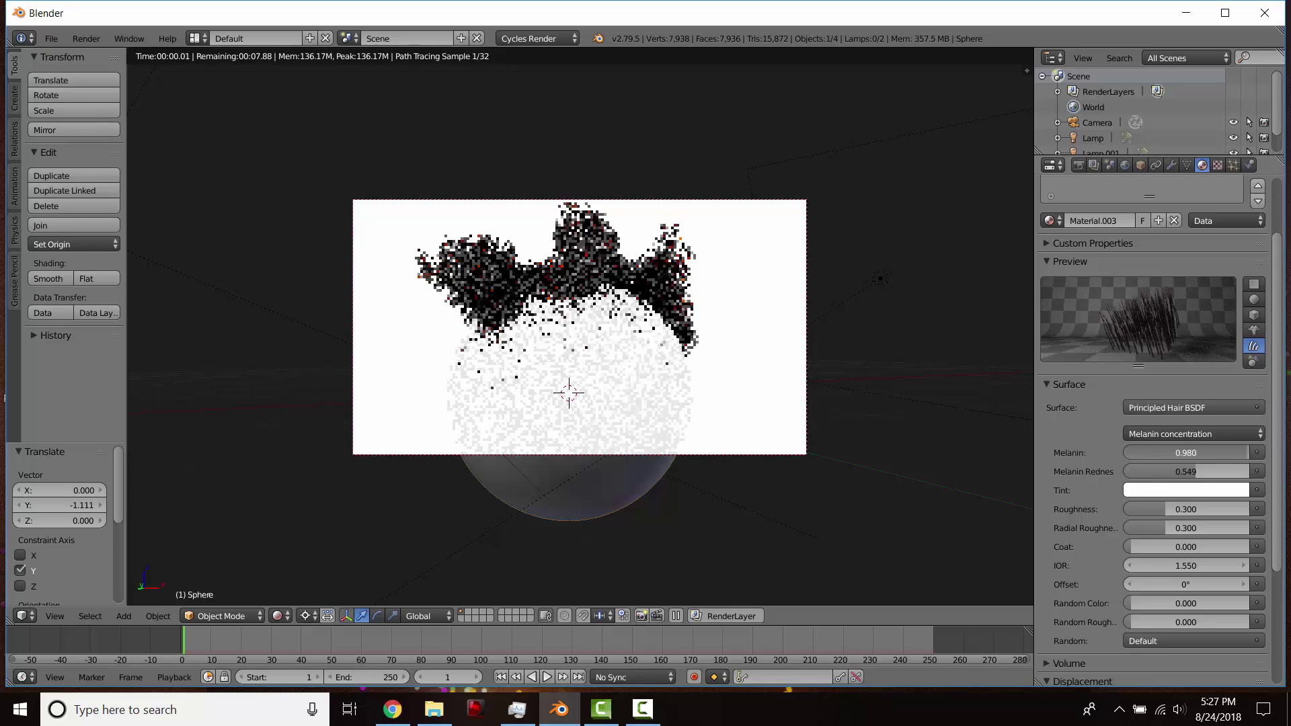
left_click_drag(1168, 511, 1127, 511)
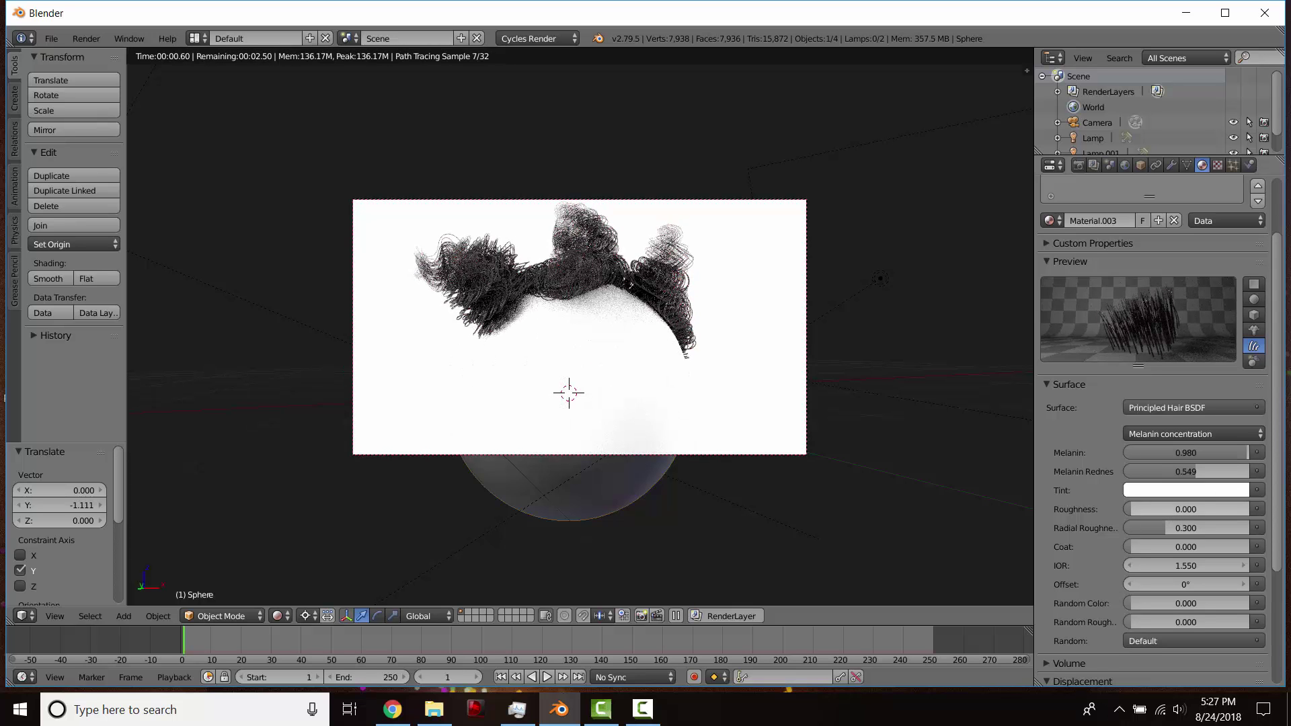
left_click(1131, 510)
left_click(1085, 507)
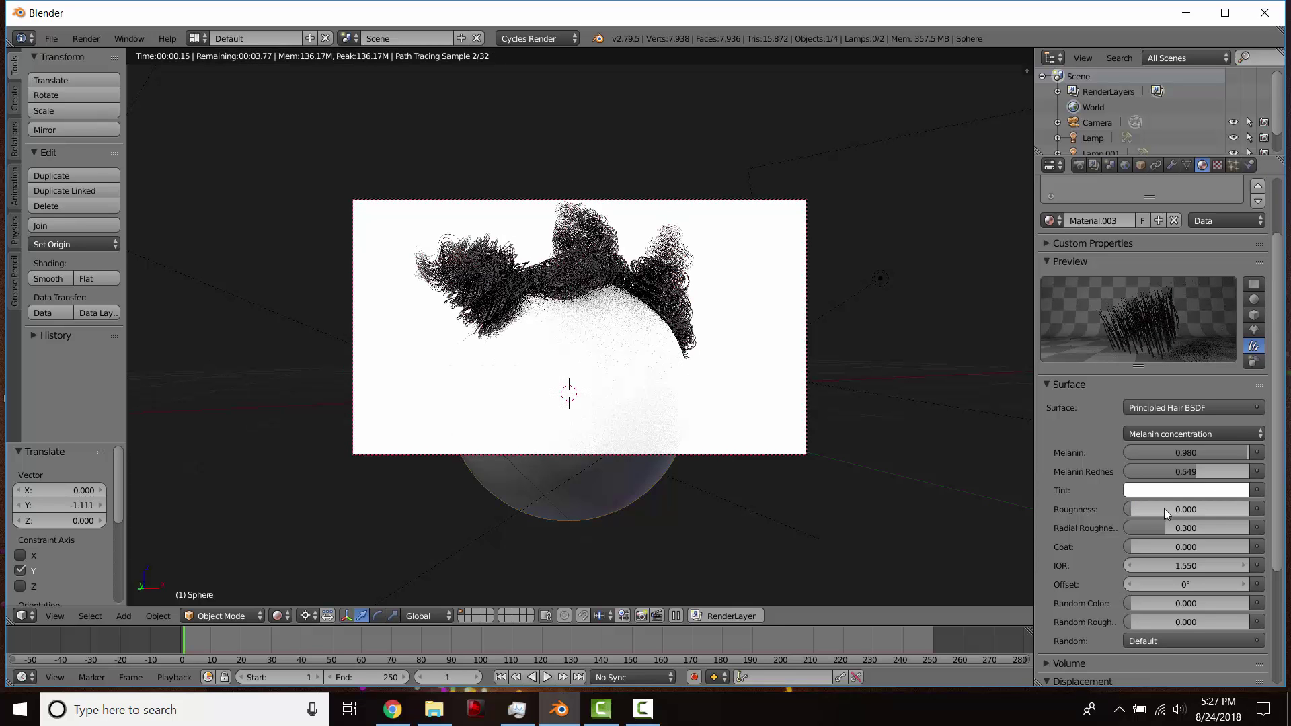